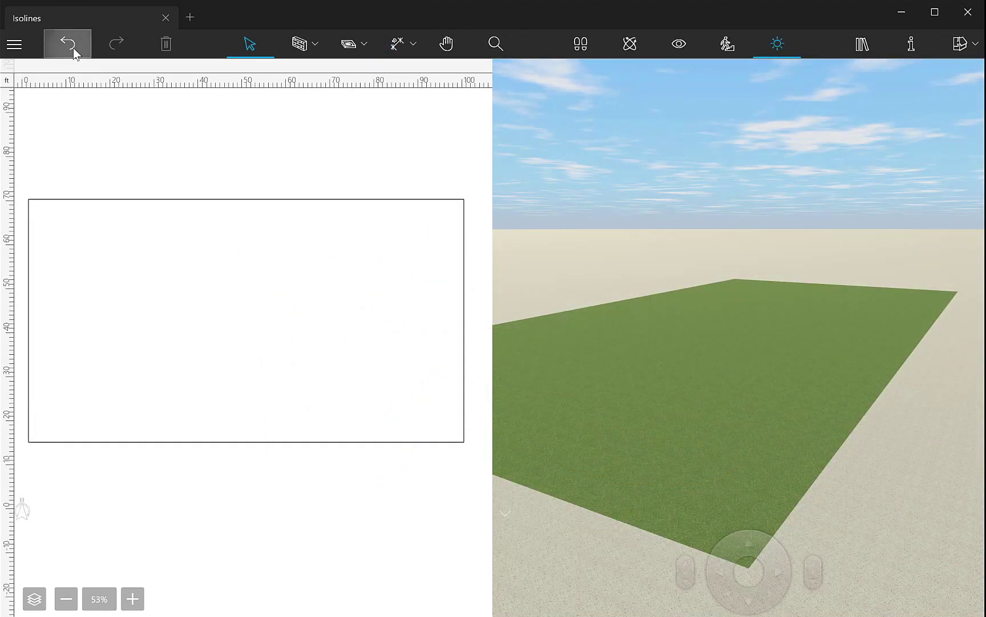
# Step: Redo the hill's isolines in turn: outer, 3'0", 4'0" and innermost 4'5"
pyautogui.click(73, 48)
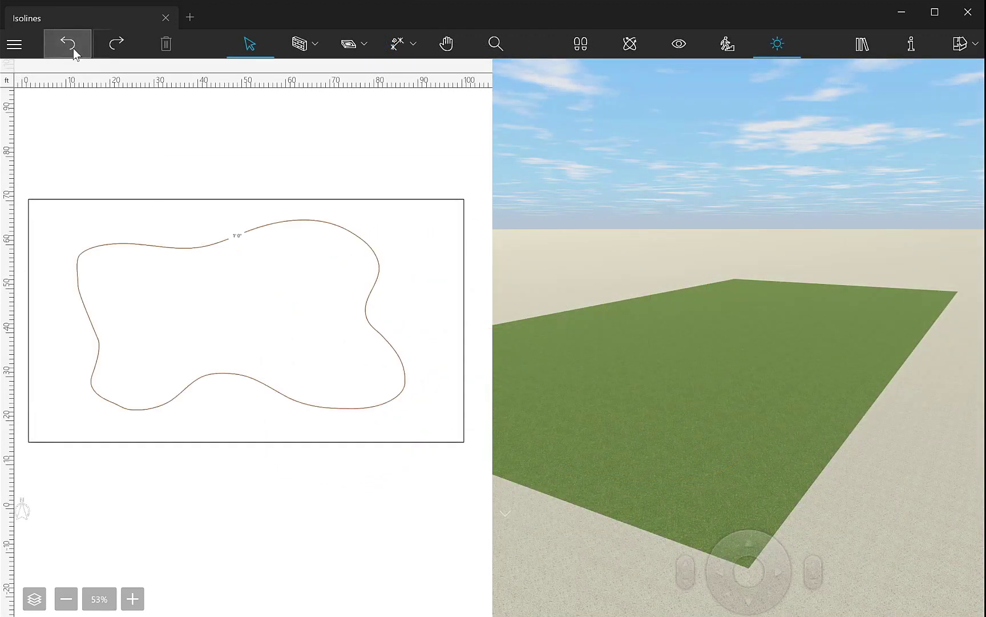
pyautogui.click(74, 48)
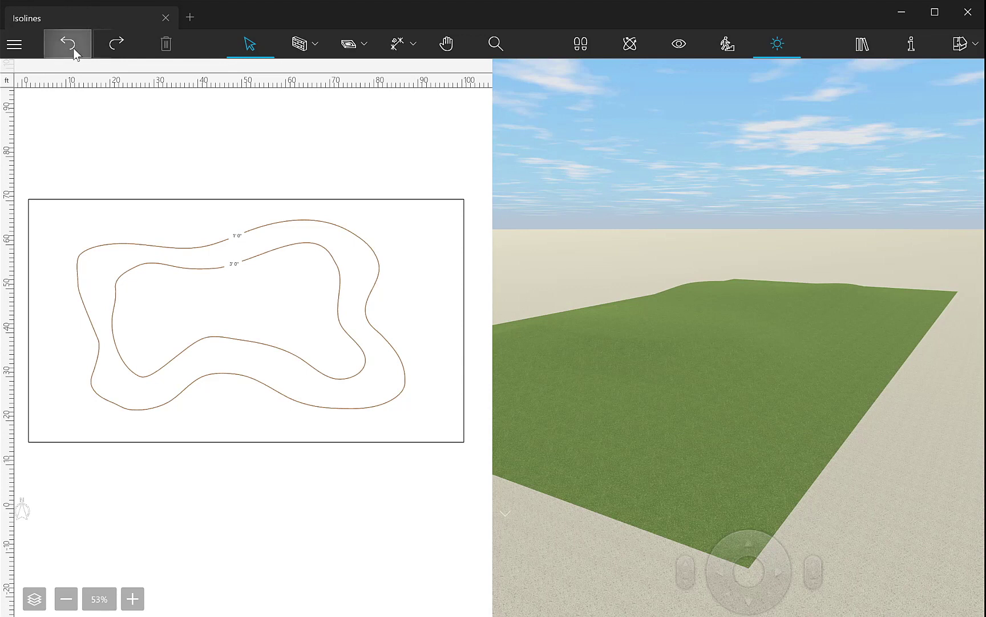
pyautogui.click(73, 48)
pyautogui.click(73, 48)
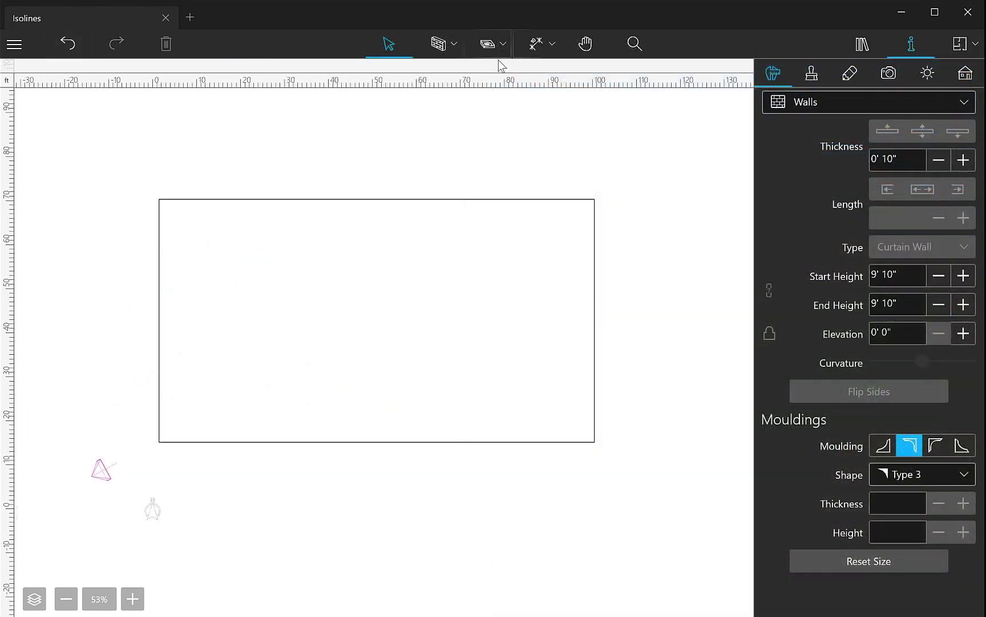
# Step: Draw a closed six-sided elevation line inside the terrain rectangle
pyautogui.click(485, 51)
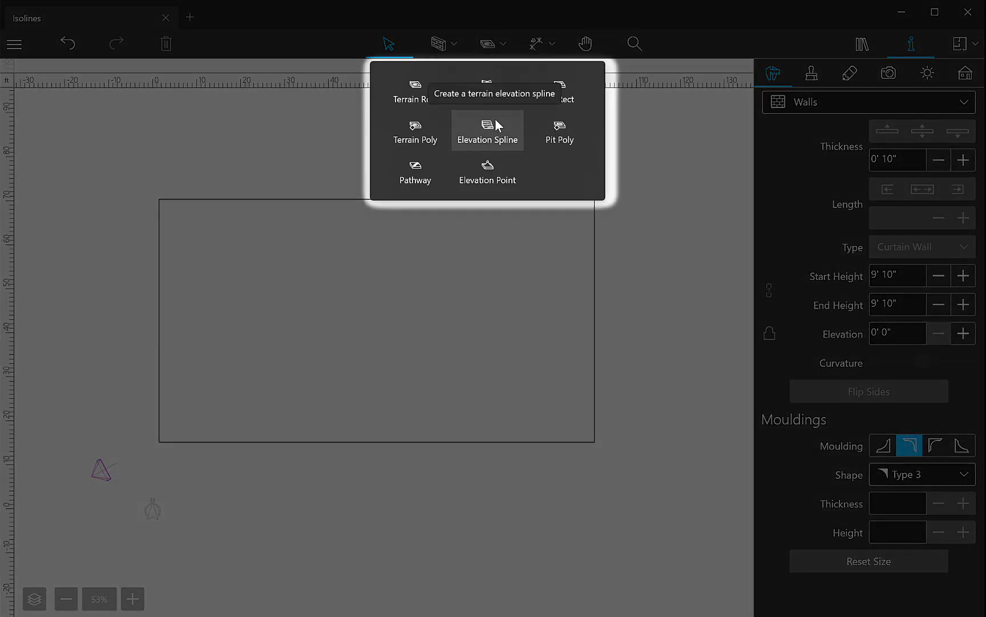
pyautogui.click(497, 167)
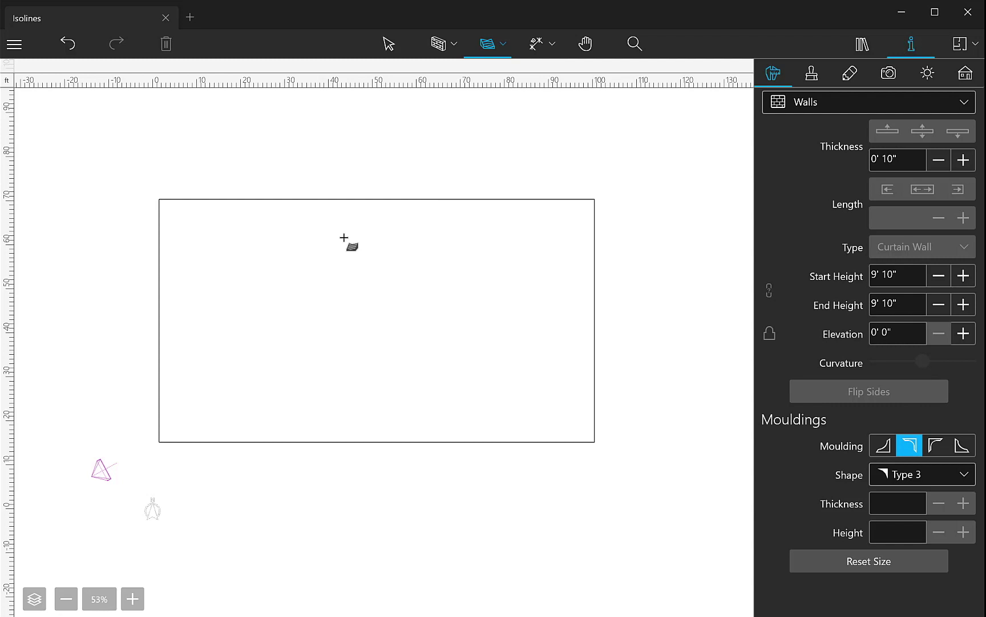
pyautogui.click(259, 312)
pyautogui.click(305, 271)
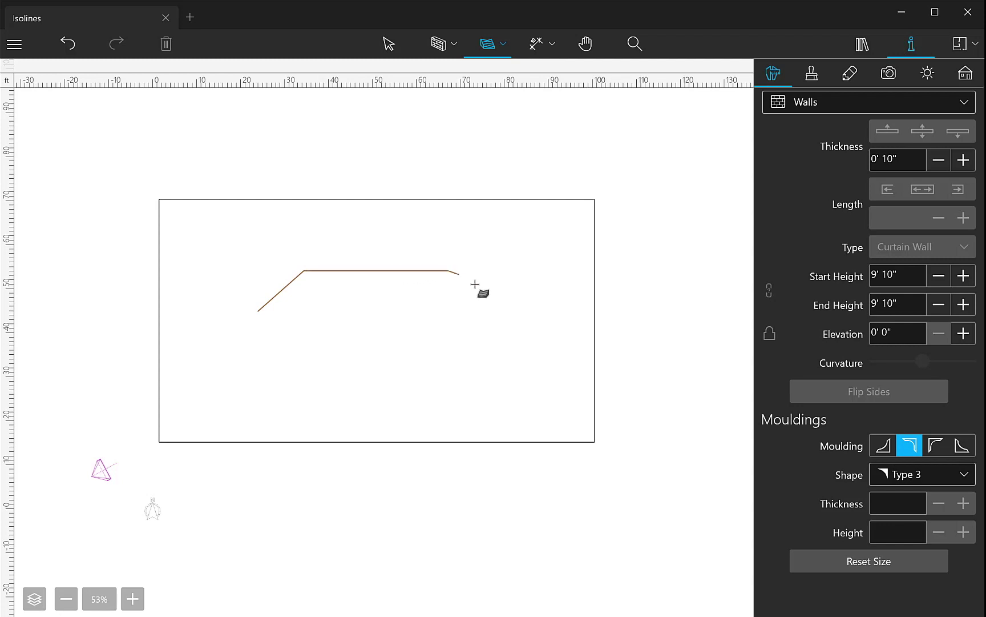
pyautogui.click(498, 312)
pyautogui.click(448, 348)
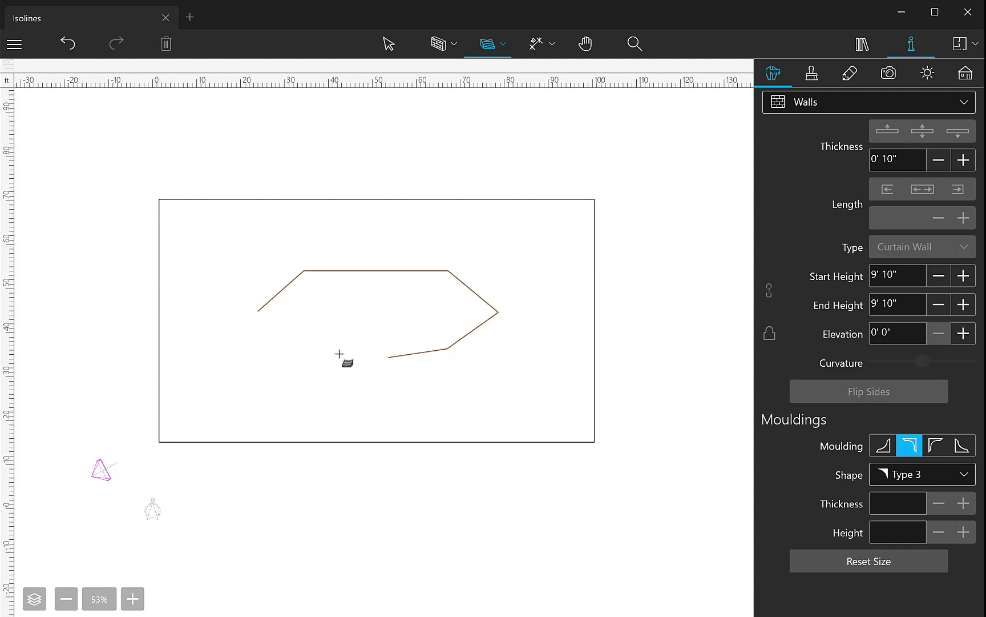
pyautogui.click(305, 350)
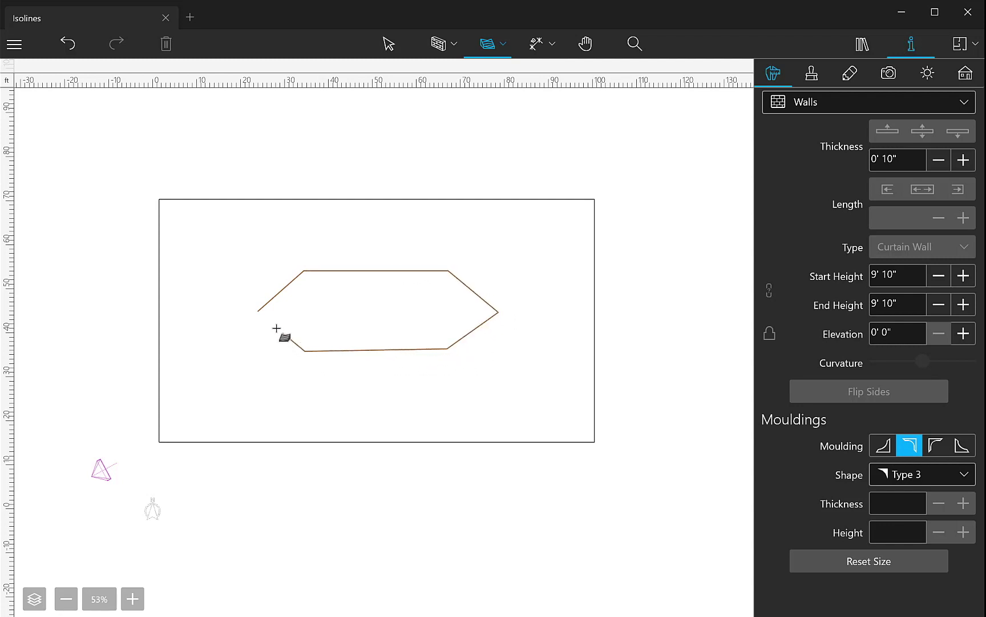
pyautogui.click(258, 312)
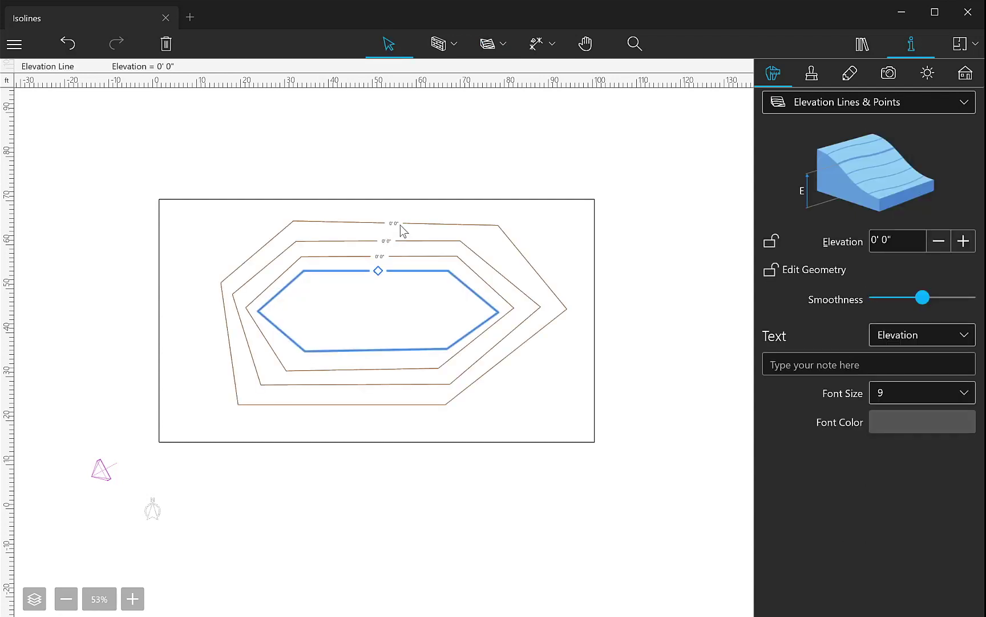
# Step: Enlarge the outer and second contour lines' elevation labels to font size 14
pyautogui.click(400, 225)
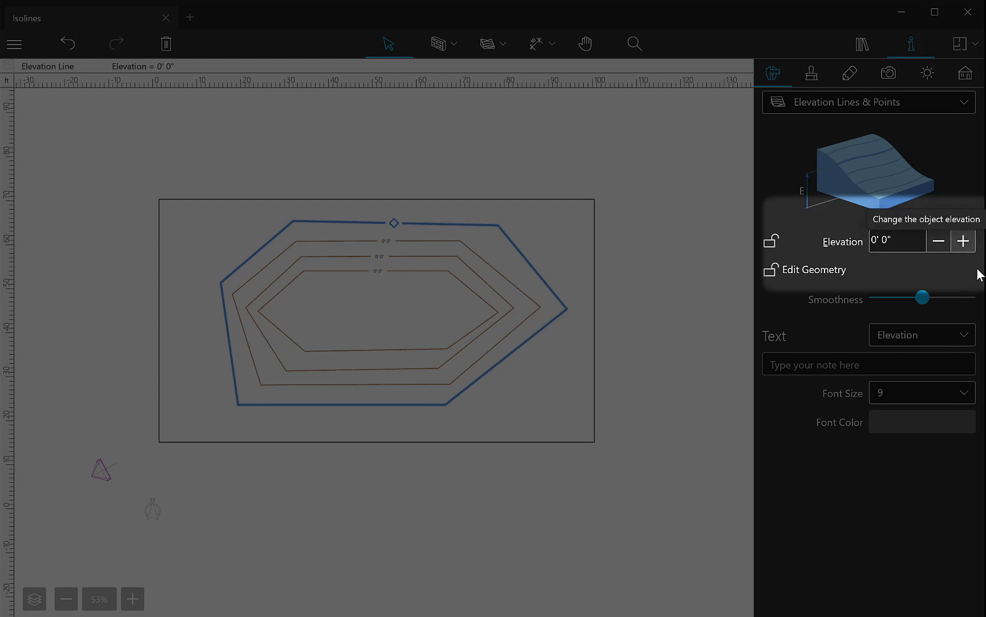
pyautogui.click(964, 394)
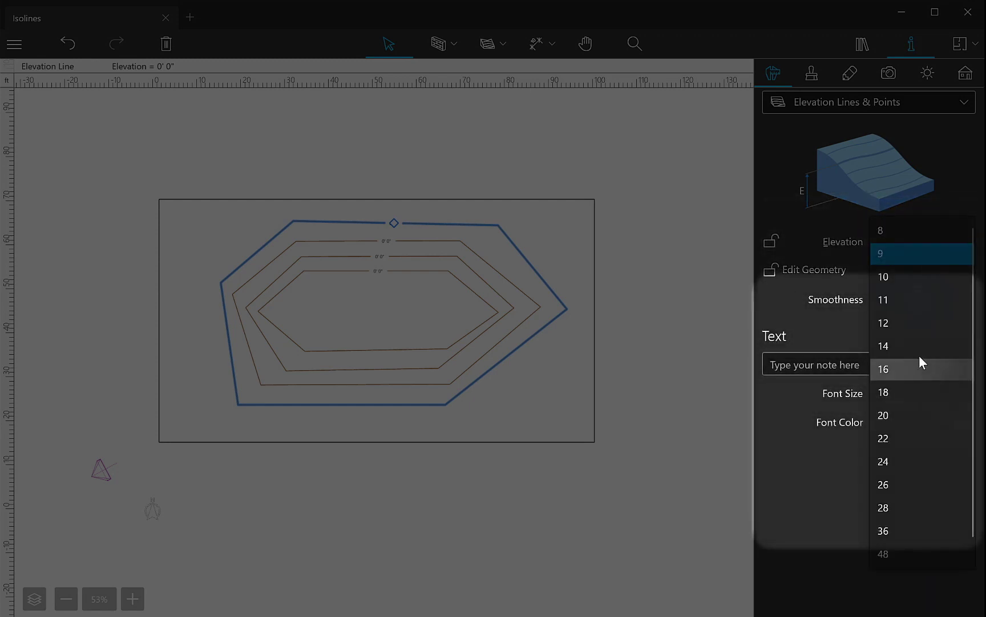
pyautogui.click(913, 346)
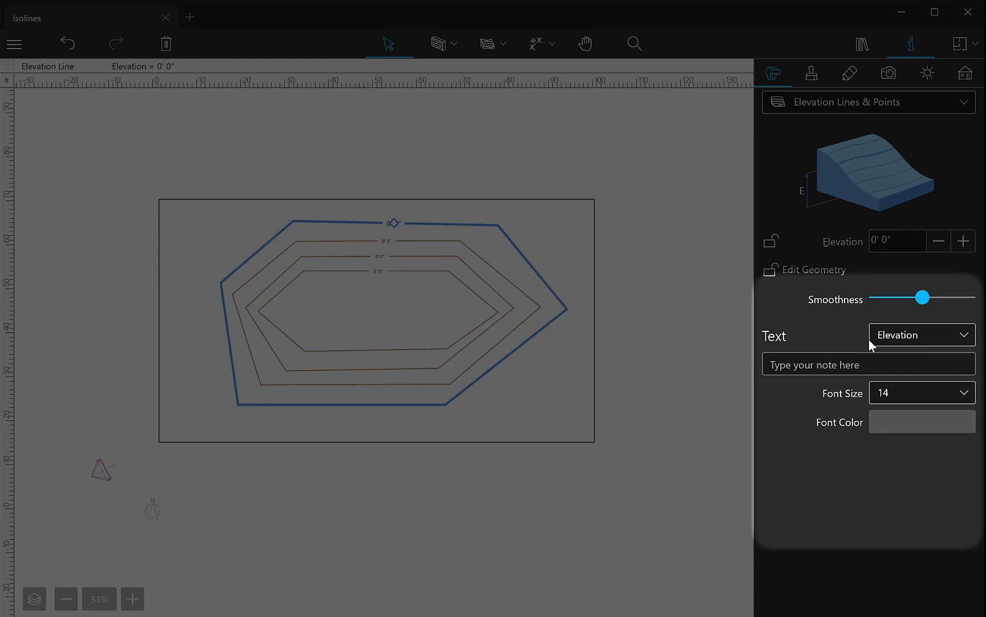
pyautogui.click(446, 241)
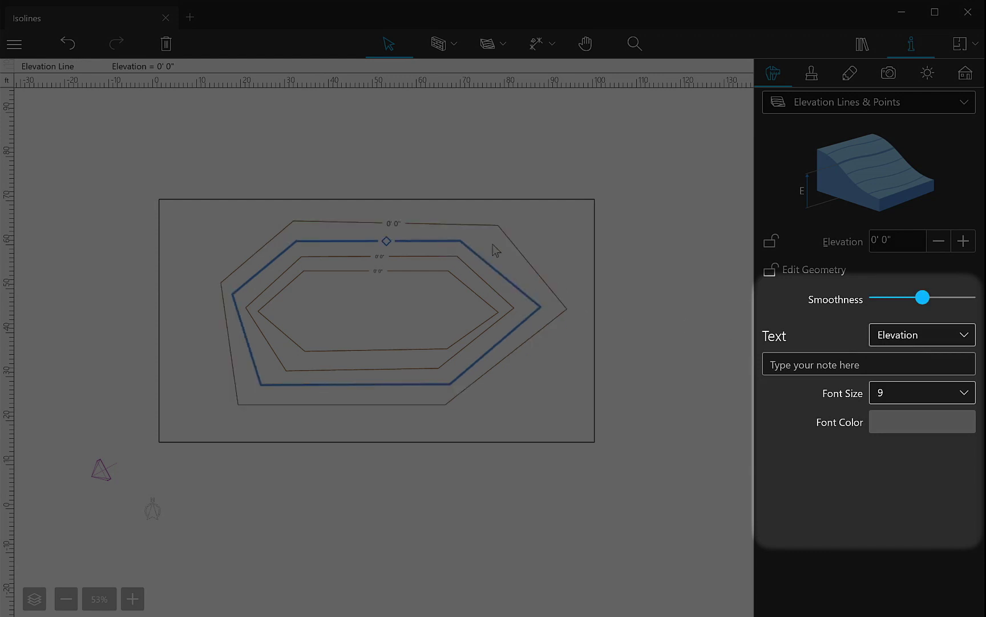
pyautogui.click(904, 392)
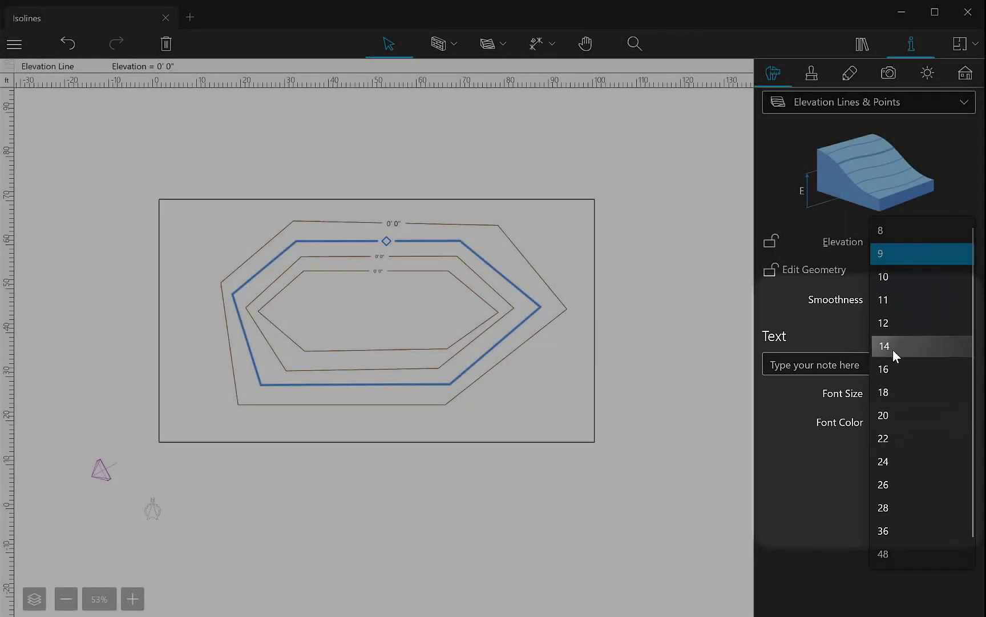
pyautogui.click(894, 350)
# Step: Bow the outer contour's top and upper-right edges outward, then undo the hexagonal contours
pyautogui.click(423, 257)
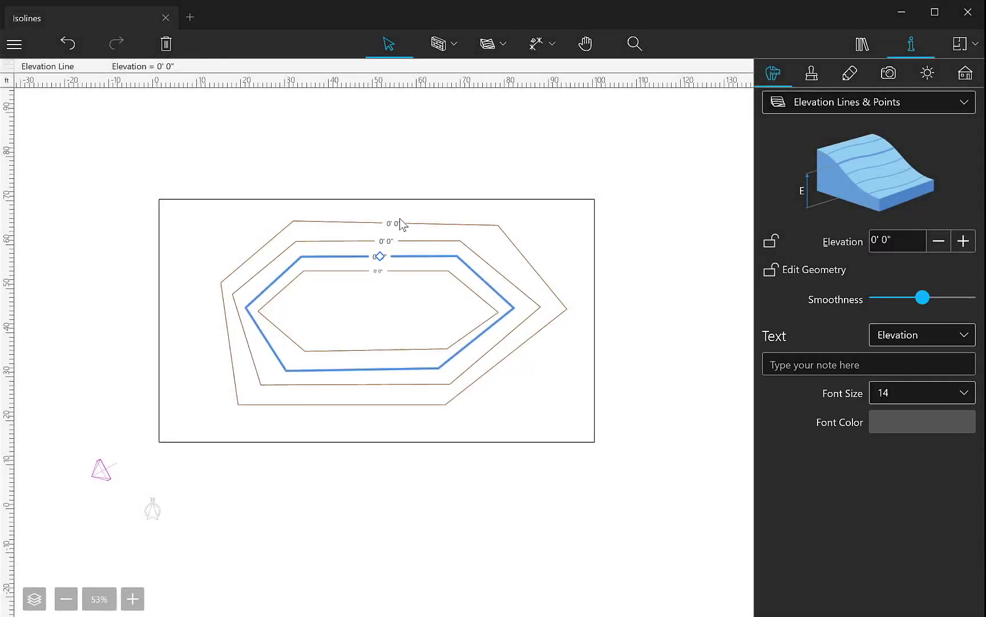
pyautogui.click(411, 222)
pyautogui.moveTo(397, 222); pyautogui.dragTo(397, 205)
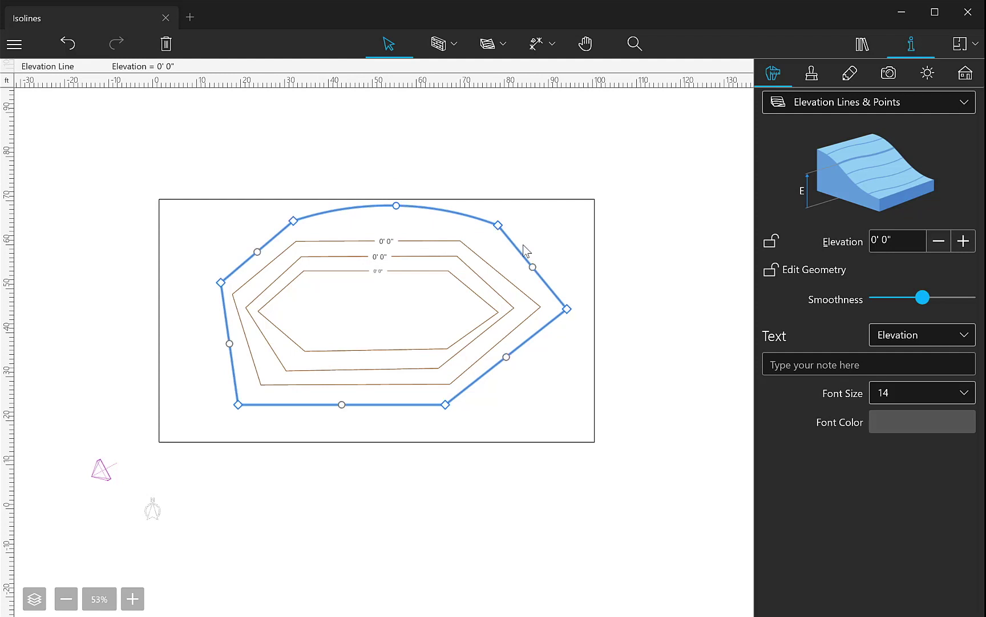
pyautogui.moveTo(533, 263); pyautogui.dragTo(536, 258)
pyautogui.hotkey('ctrl', 'z')
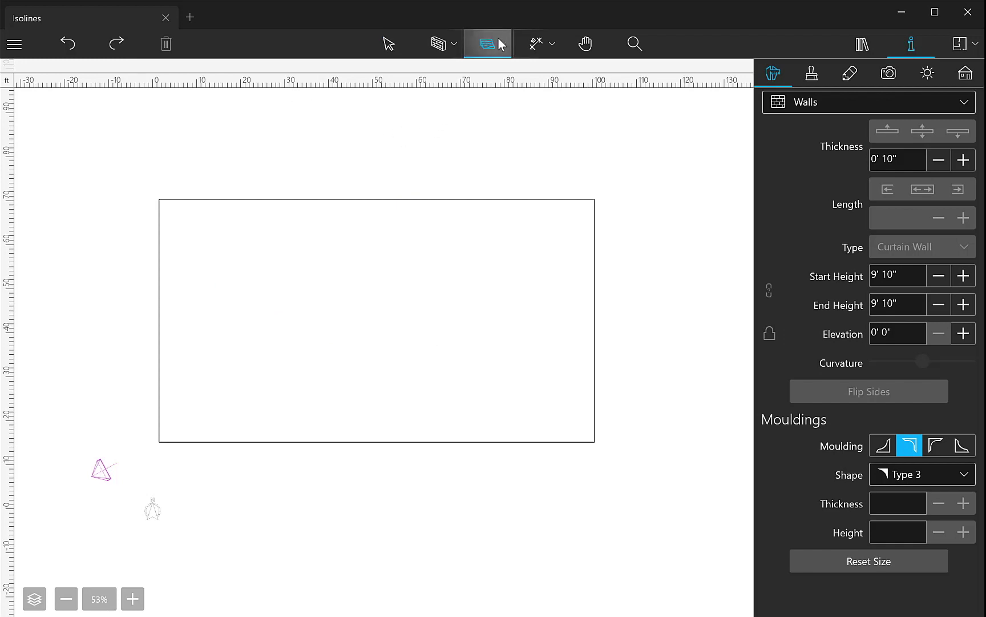
# Step: Draw a small freehand elevation spline loop near the terrain centre
pyautogui.click(498, 39)
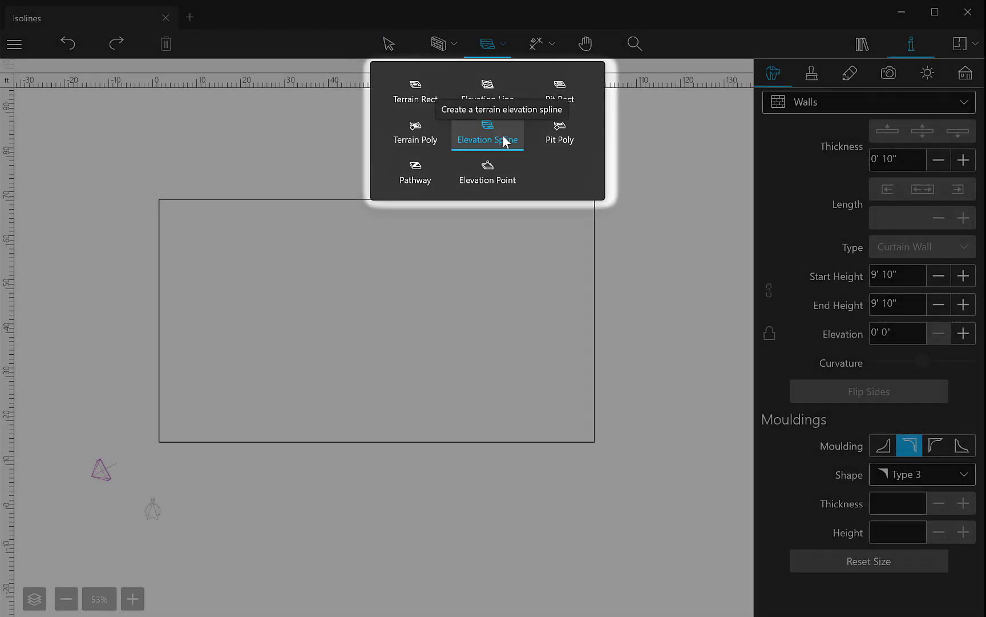
pyautogui.click(504, 141)
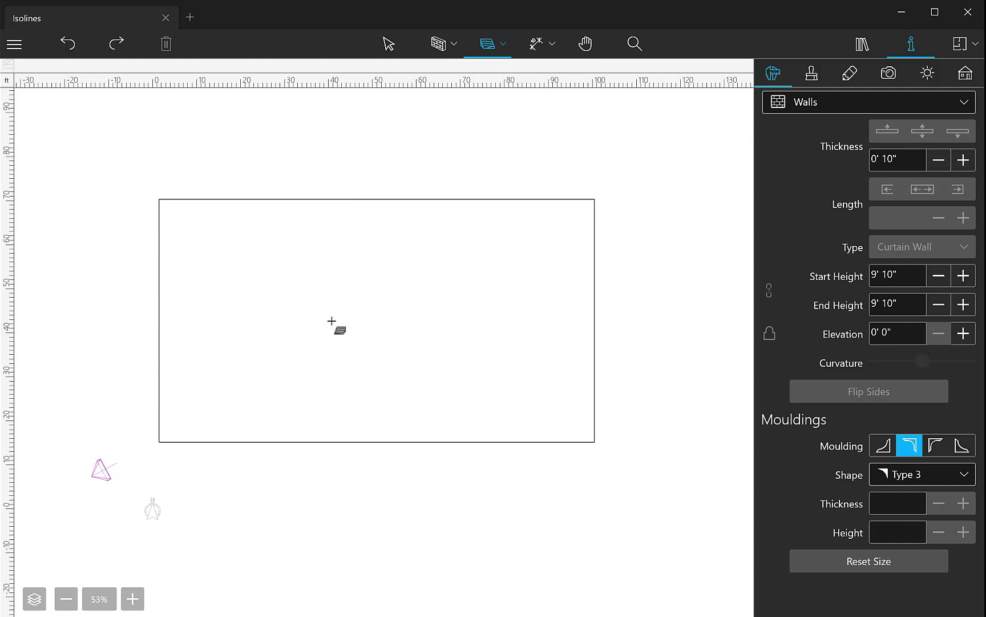
pyautogui.moveTo(313, 320)
pyautogui.mouseDown()
pyautogui.moveTo(354, 312)
pyautogui.moveTo(328, 320)
pyautogui.mouseUp()
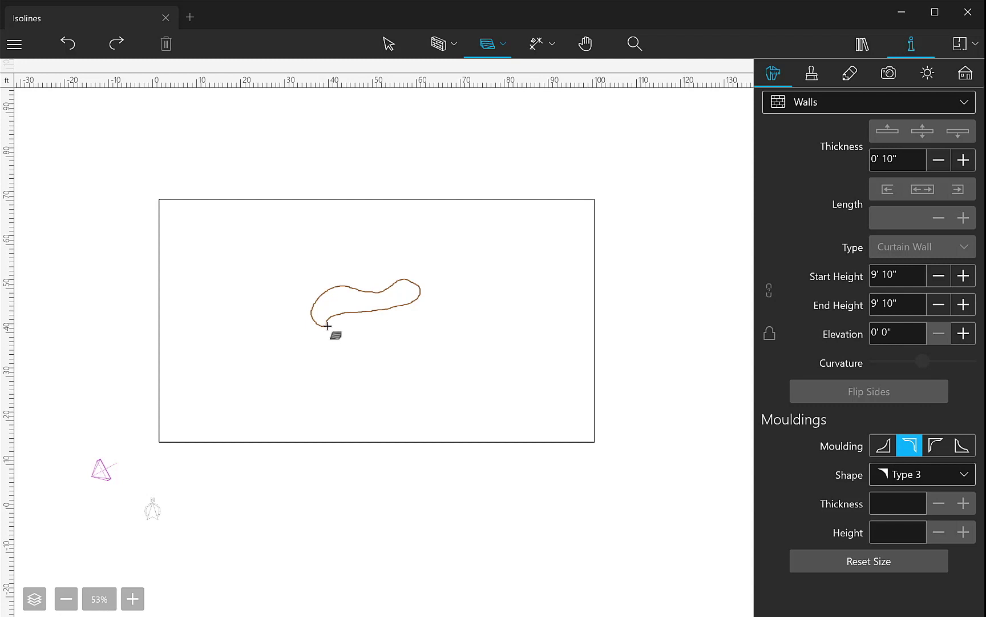
pyautogui.moveTo(327, 326); pyautogui.dragTo(329, 324)
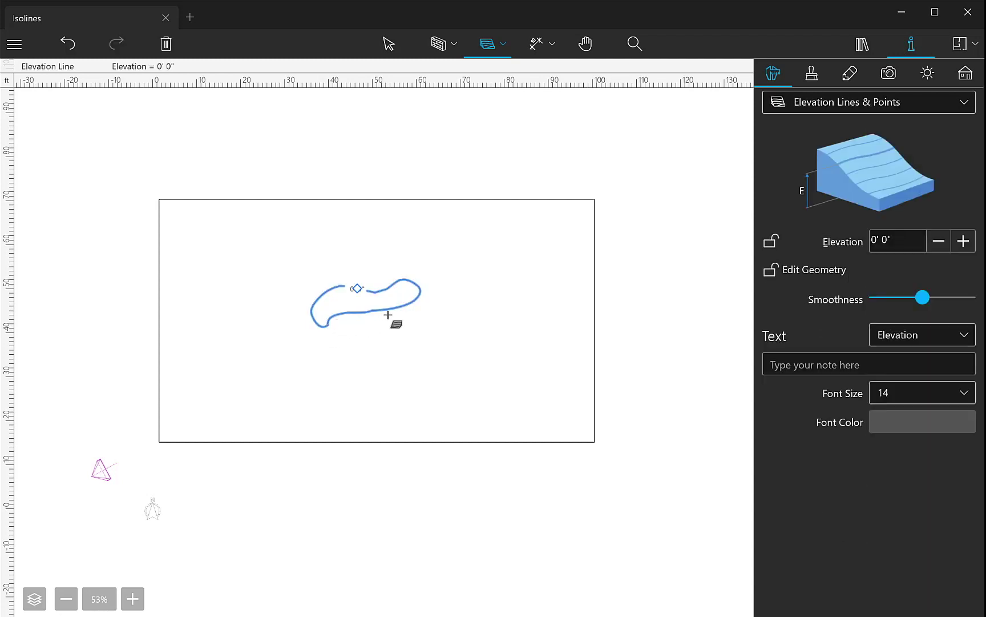
# Step: Add a larger freehand contour around the first one, then reselect the inner contour
pyautogui.moveTo(301, 281)
pyautogui.mouseDown()
pyautogui.moveTo(348, 267)
pyautogui.moveTo(433, 286)
pyautogui.moveTo(354, 338)
pyautogui.moveTo(314, 334)
pyautogui.mouseUp()
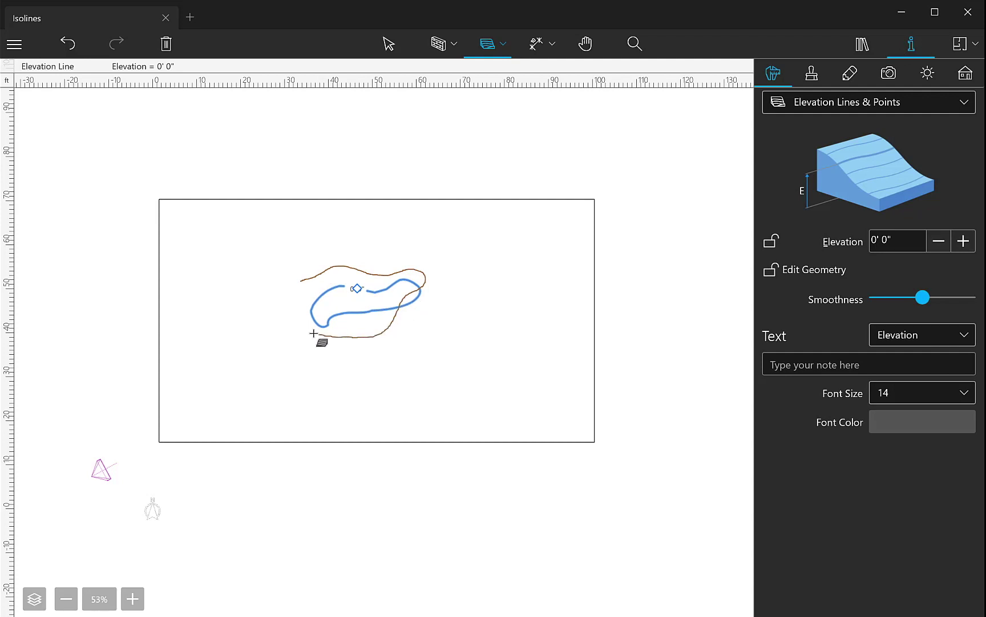
pyautogui.click(302, 281)
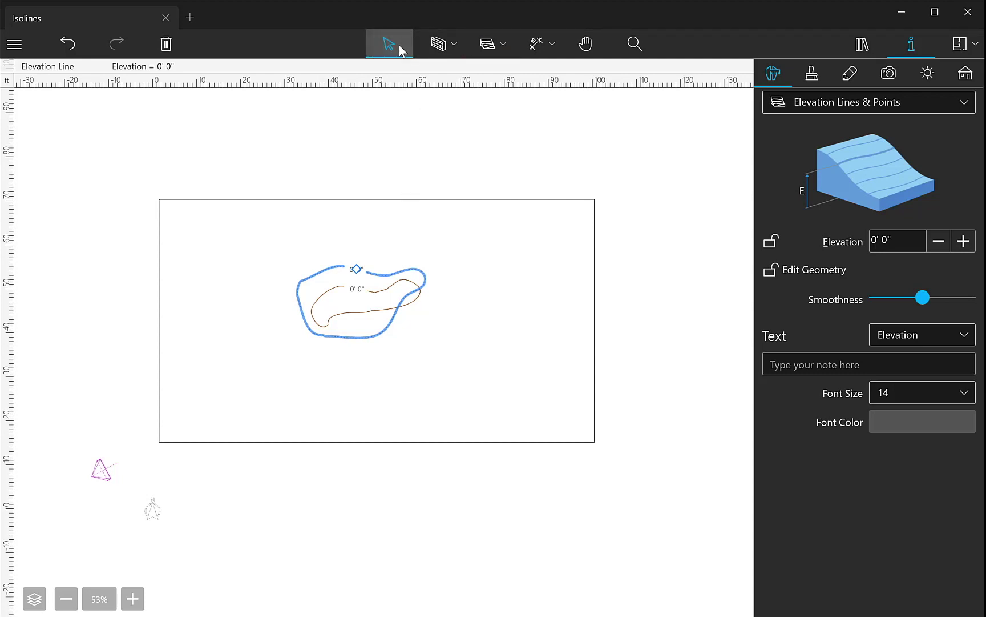
pyautogui.click(434, 165)
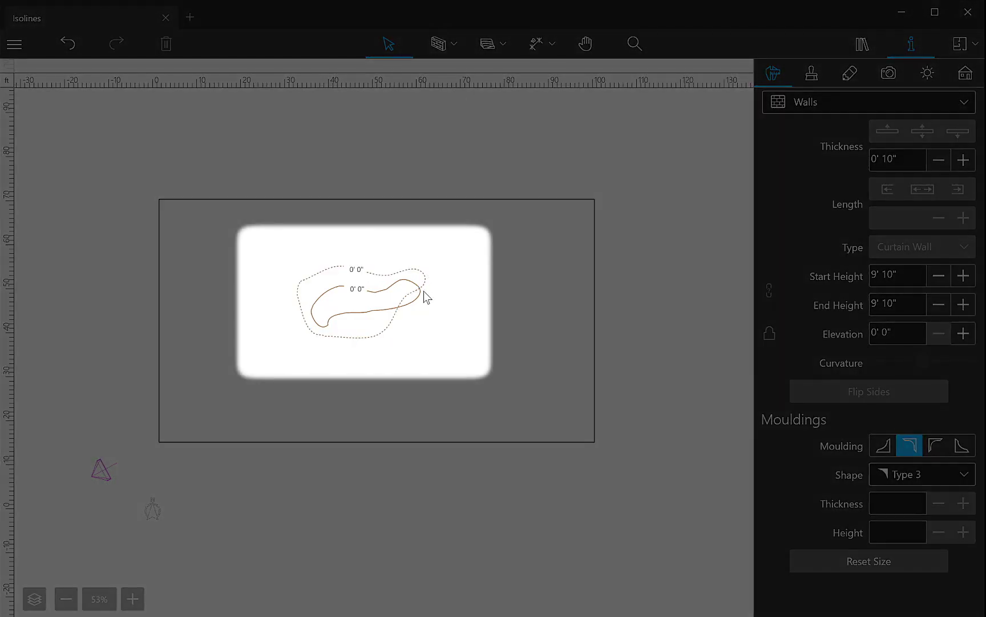
pyautogui.click(423, 292)
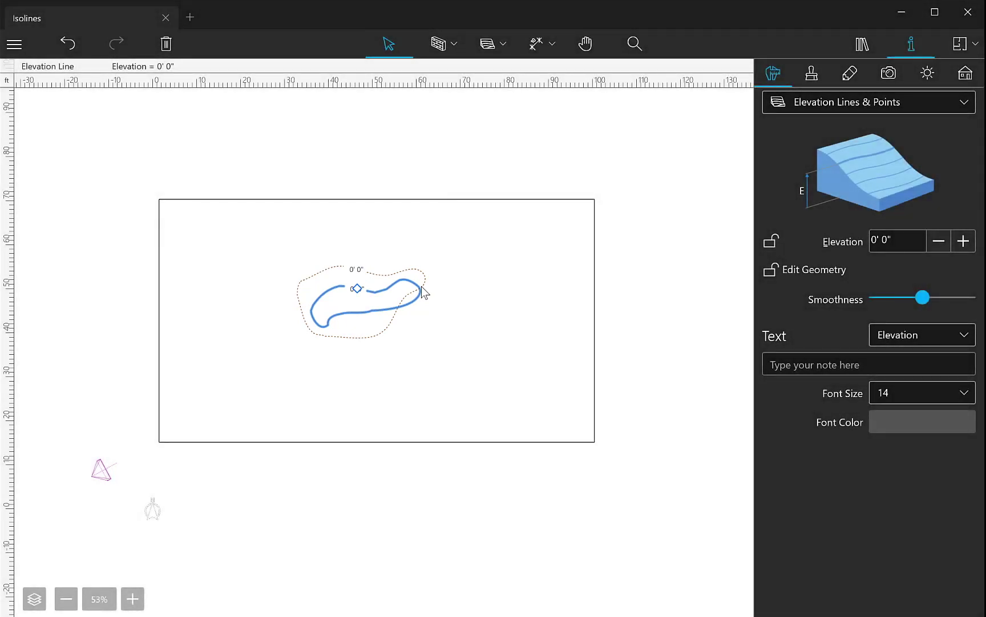
# Step: Place an elevation point inside the innermost contour with elevation 5' 0"
pyautogui.click(501, 44)
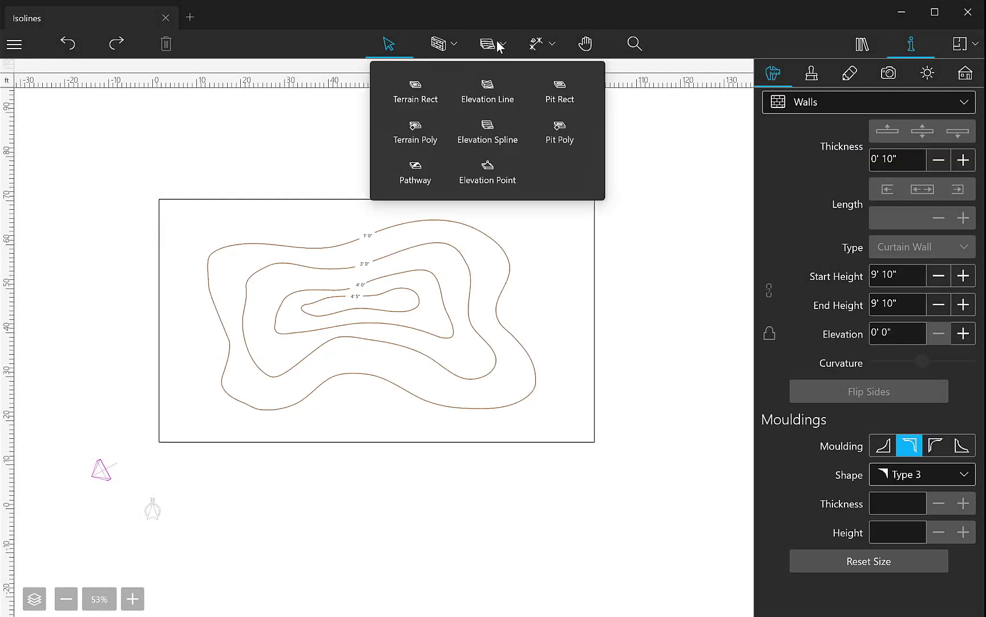
pyautogui.click(500, 167)
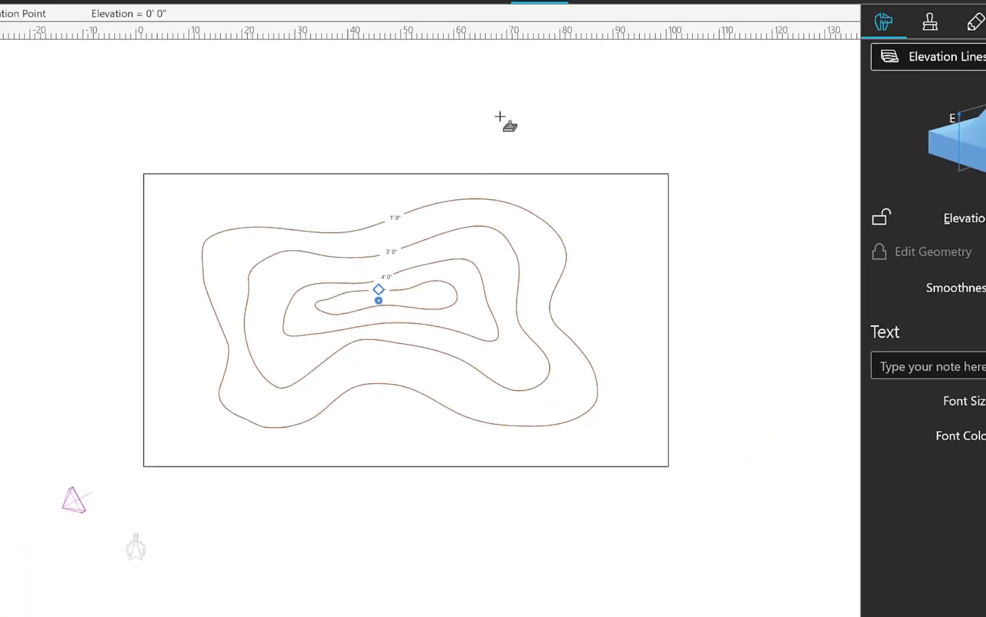
pyautogui.click(879, 242)
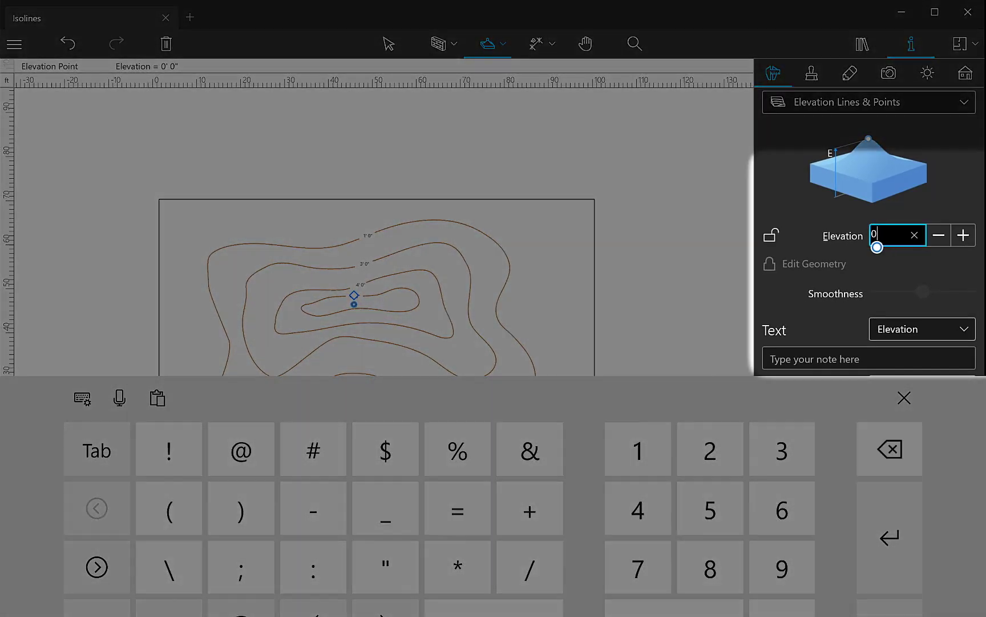
pyautogui.press('BackSpace')
pyautogui.press('Return')
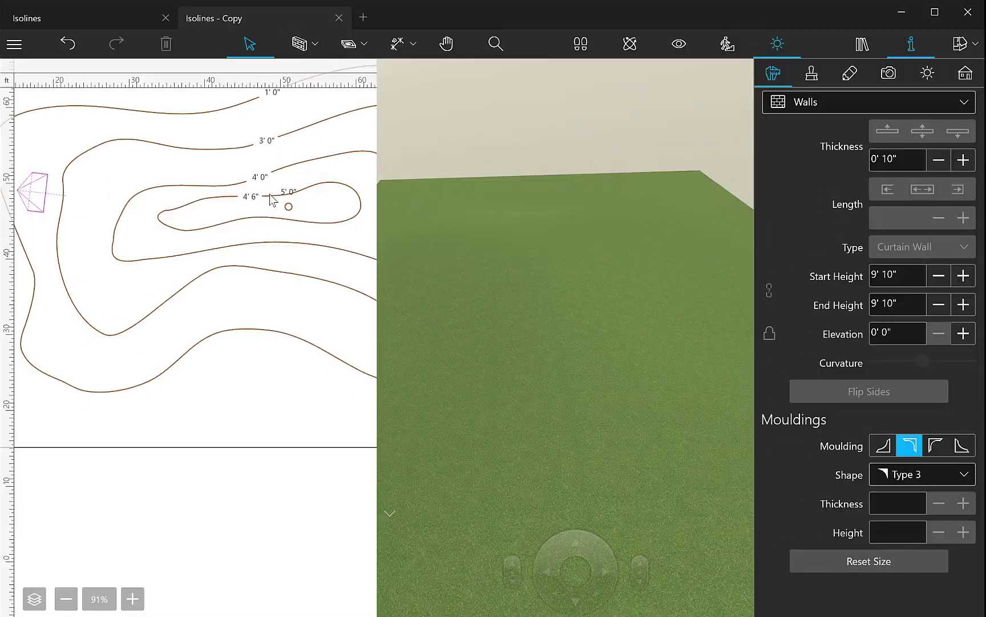
# Step: Change the innermost 4' 6" contour line's elevation to -4' 6"
pyautogui.click(279, 195)
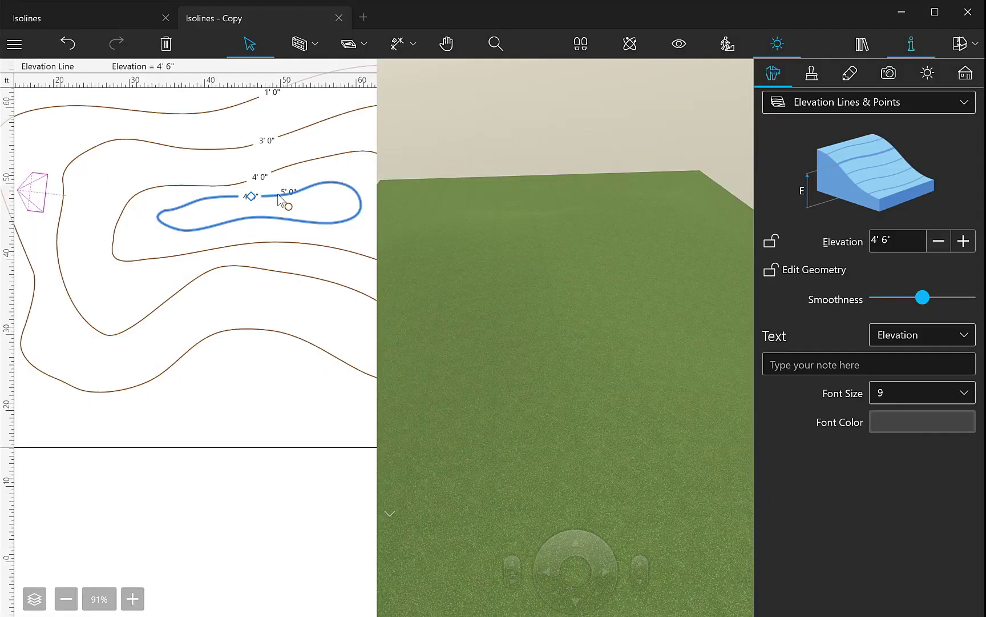
pyautogui.click(866, 249)
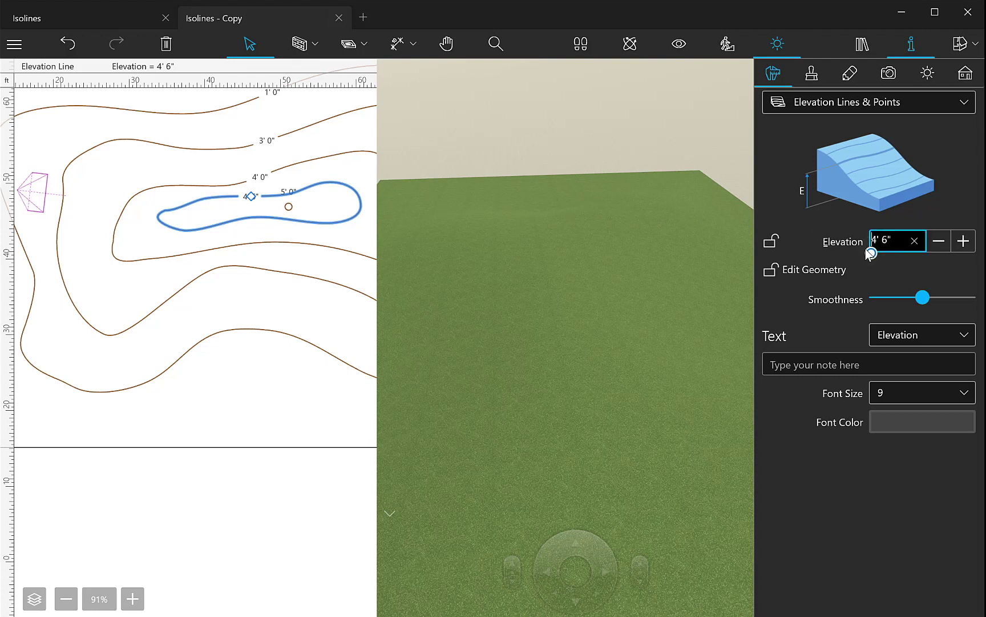
pyautogui.write('-')
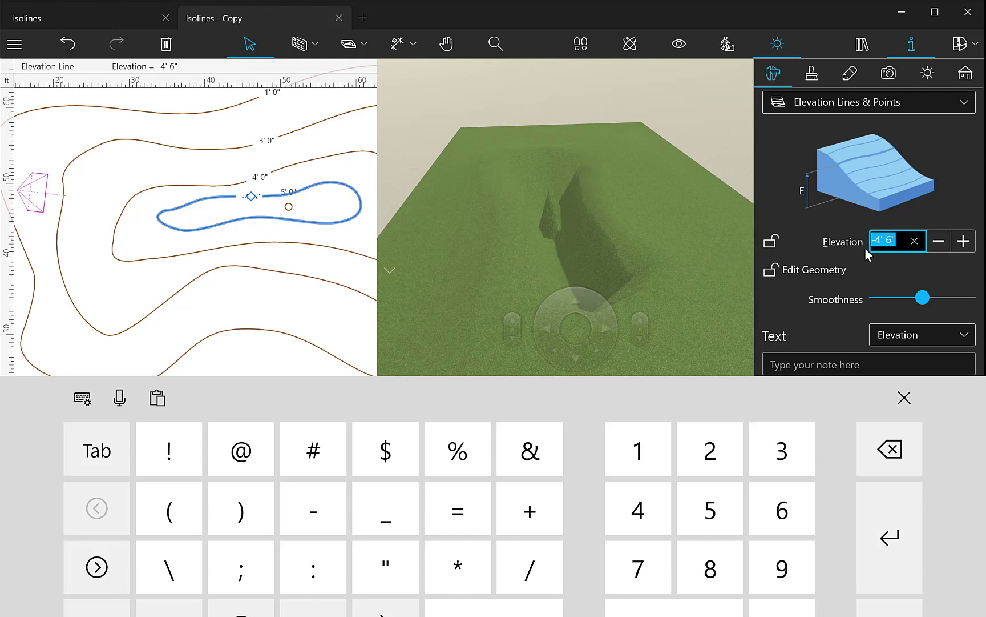
pyautogui.click(905, 397)
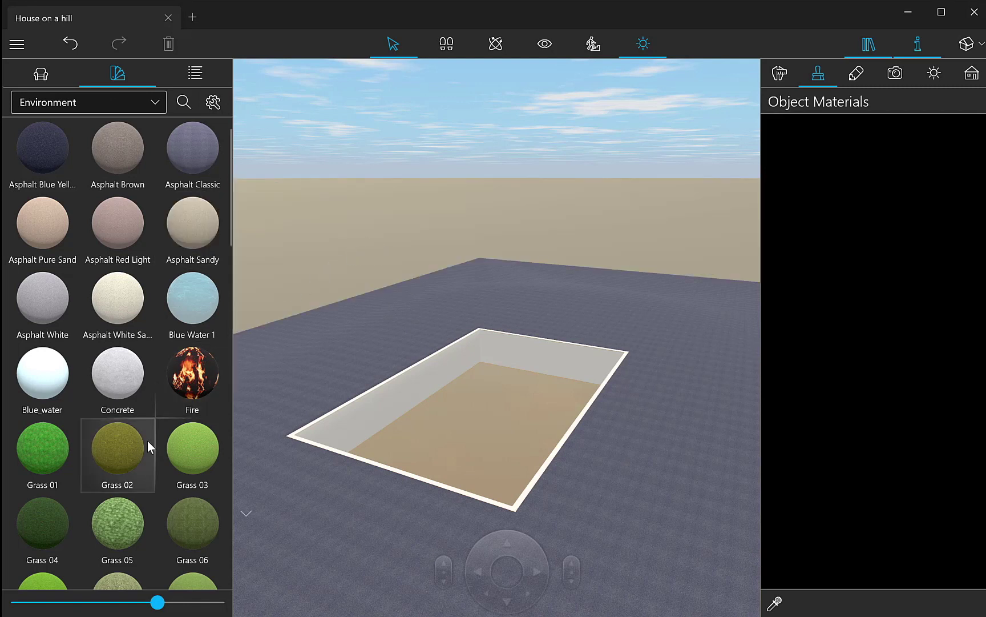
# Step: Cover the ground around the pit with the Grass Lawn 2 material
pyautogui.scroll(-2, 147, 441)
pyautogui.scroll(-3, 147, 440)
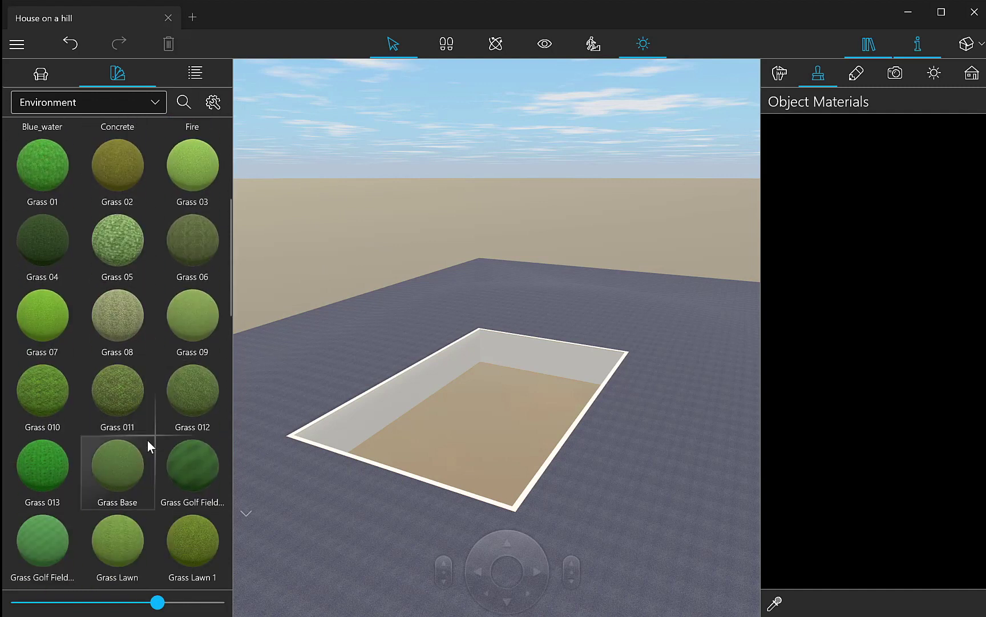
pyautogui.scroll(-1, 146, 440)
pyautogui.scroll(-3, 146, 440)
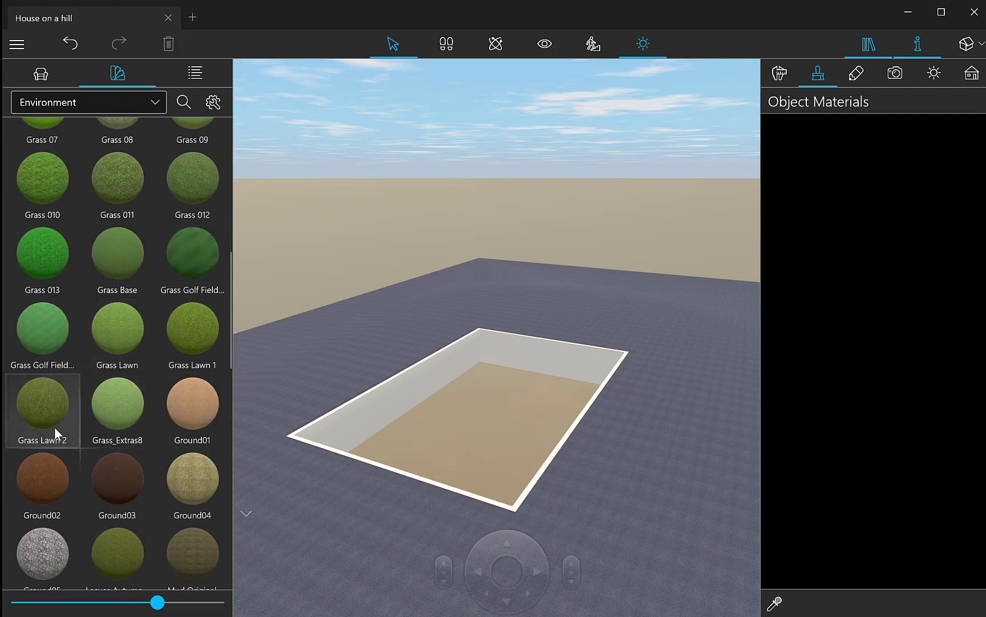
pyautogui.moveTo(53, 426); pyautogui.dragTo(336, 351)
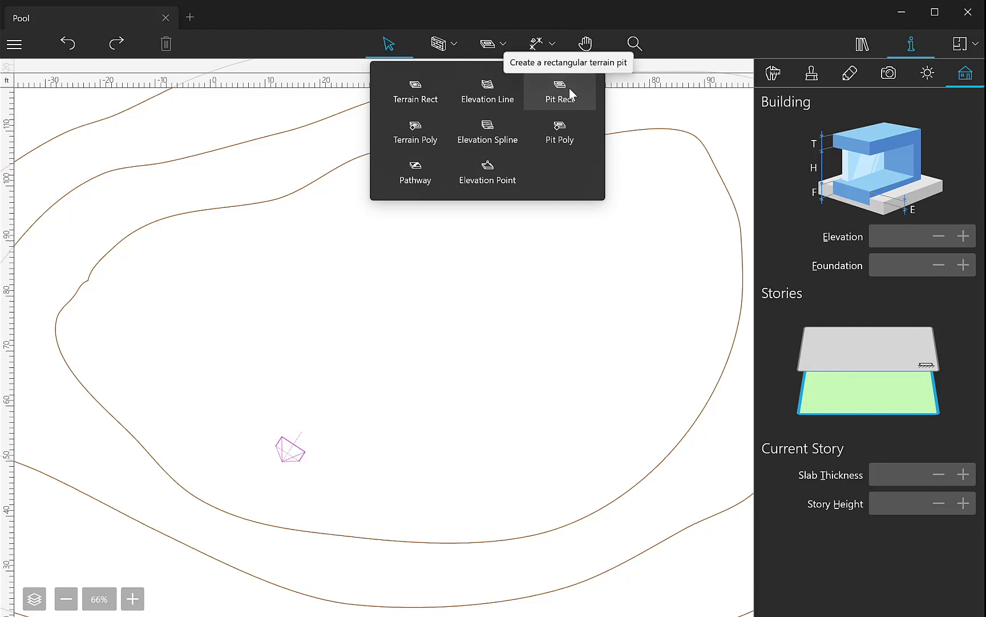
# Step: Cut a roughly 60 by 26 foot rectangular pit into the hilltop and view it in 3D
pyautogui.click(569, 89)
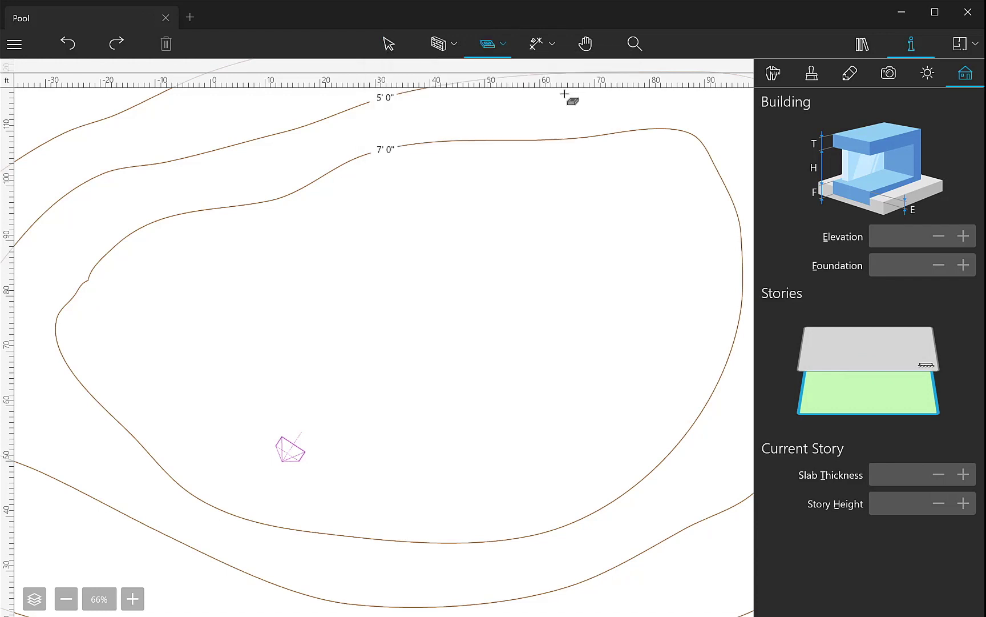
pyautogui.moveTo(293, 273); pyautogui.dragTo(590, 418)
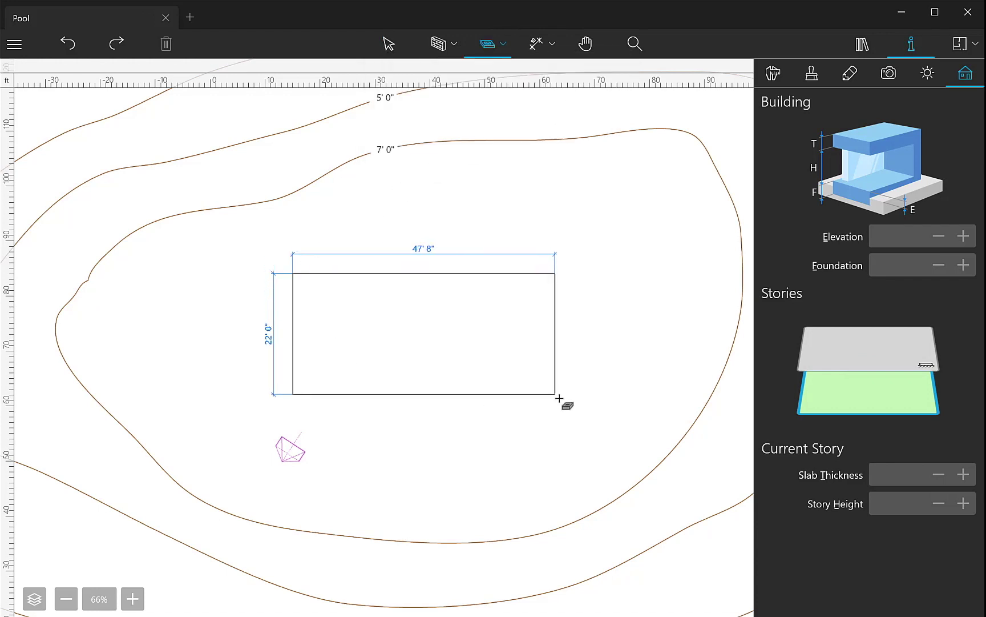
pyautogui.moveTo(590, 418); pyautogui.dragTo(630, 417)
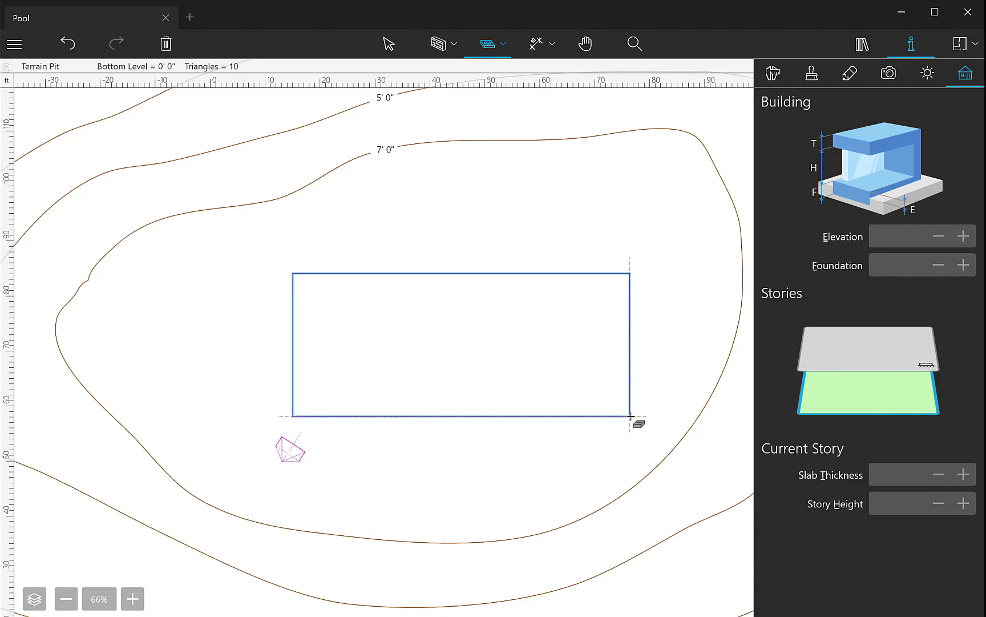
pyautogui.click(389, 43)
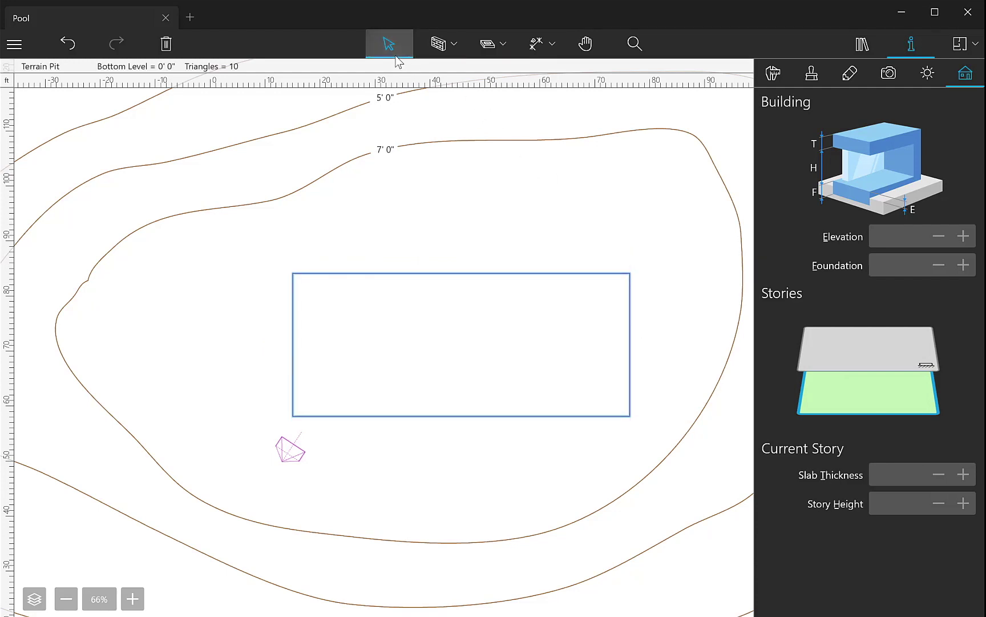
pyautogui.click(965, 43)
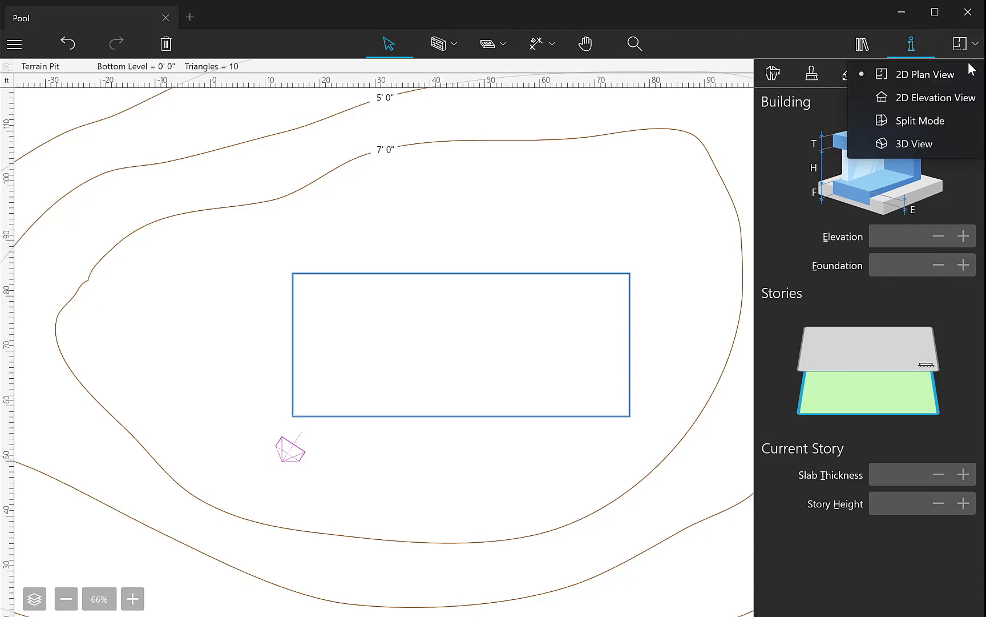
pyautogui.click(946, 141)
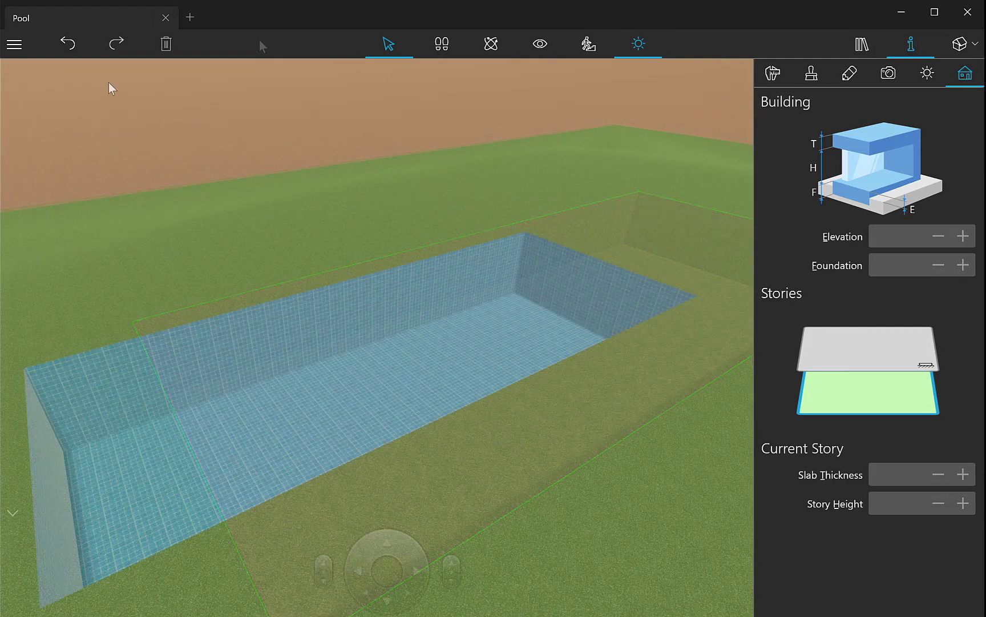
# Step: Step through the pool history showing steps, white coping and water appear, then step back
pyautogui.click(79, 54)
pyautogui.click(79, 55)
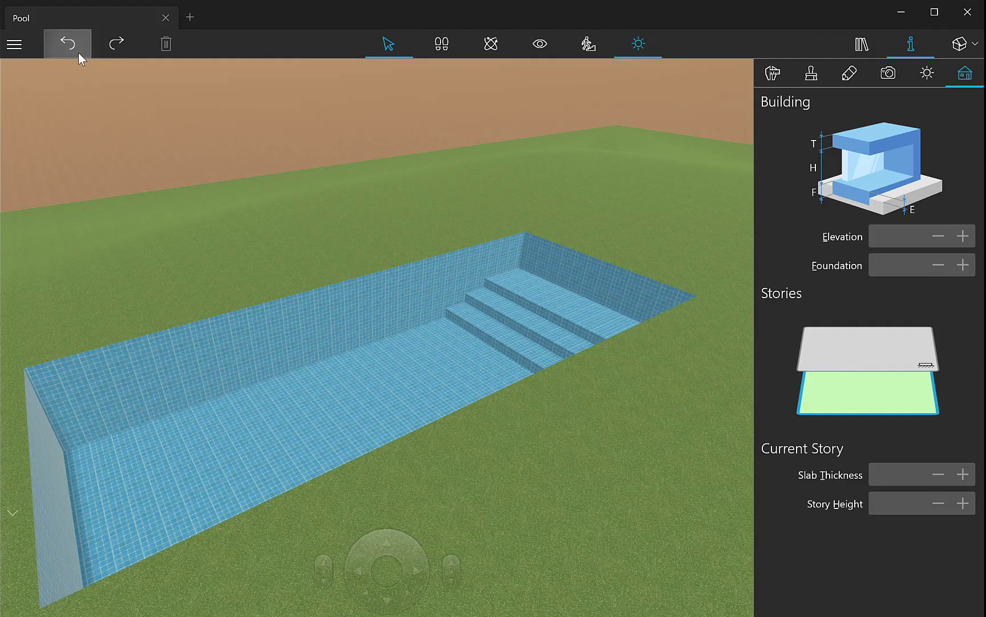
pyautogui.click(79, 55)
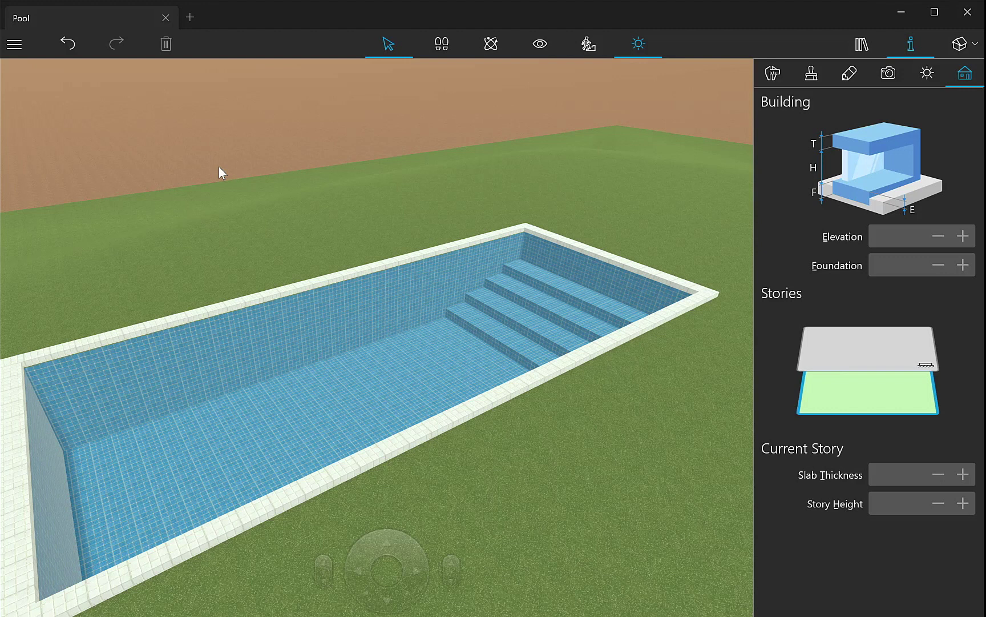
pyautogui.click(87, 49)
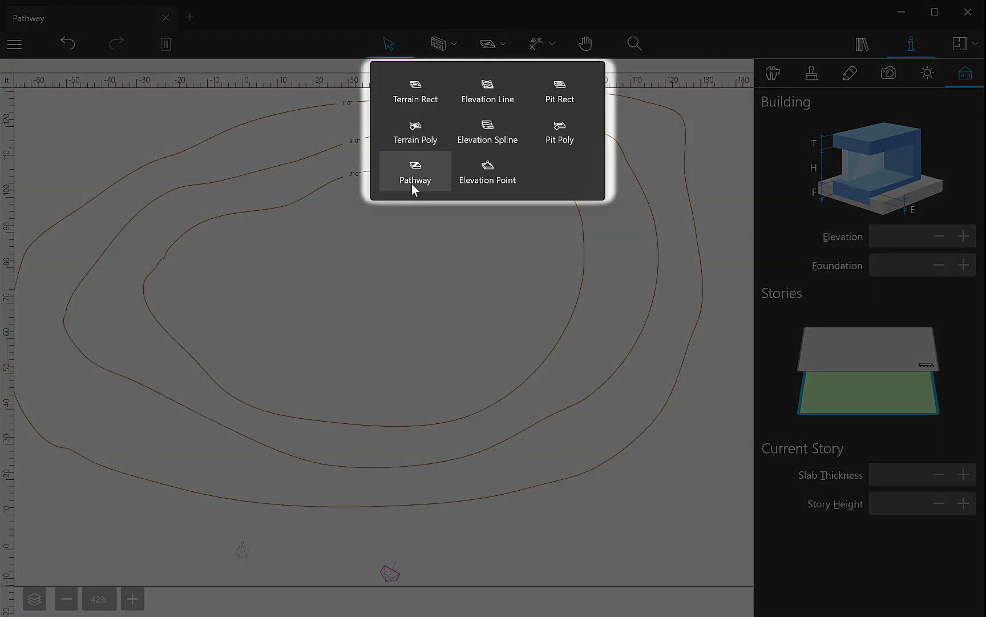
# Step: Draw a four-point pathway from the outer hill slope, bending twice, across the hilltop
pyautogui.click(411, 184)
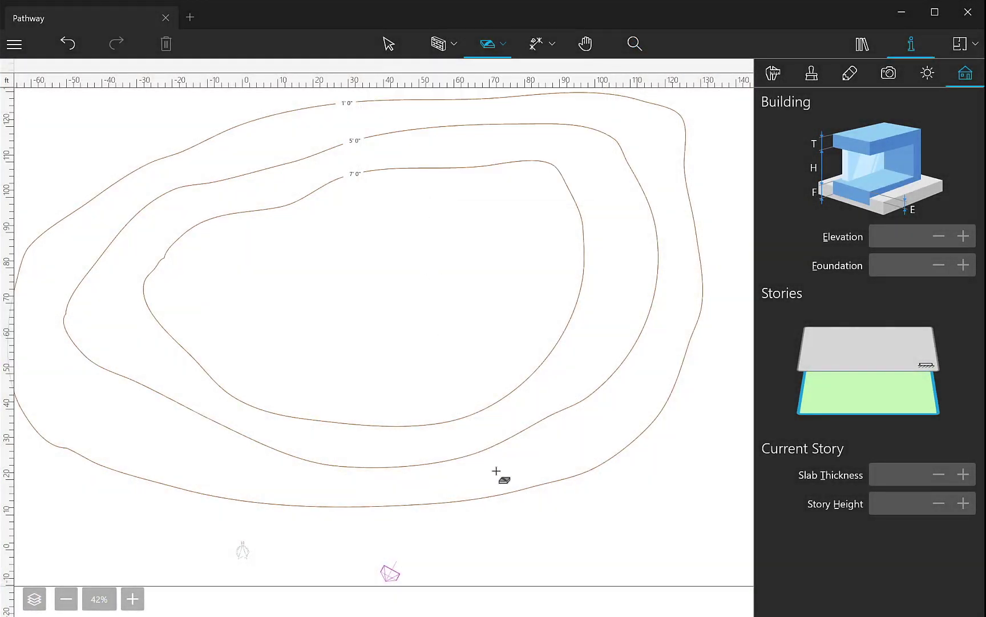
pyautogui.click(500, 495)
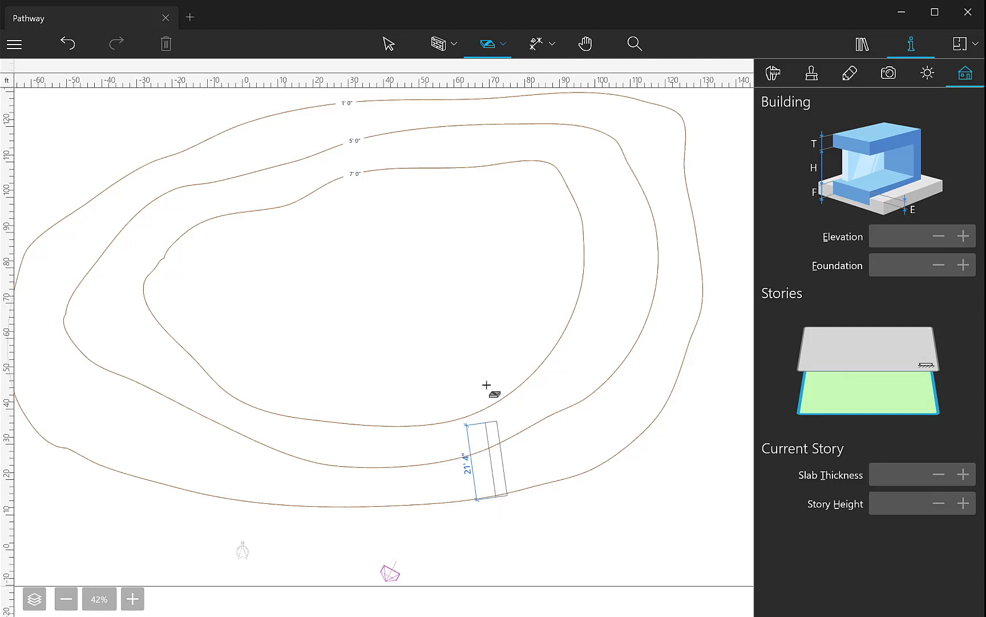
pyautogui.click(490, 347)
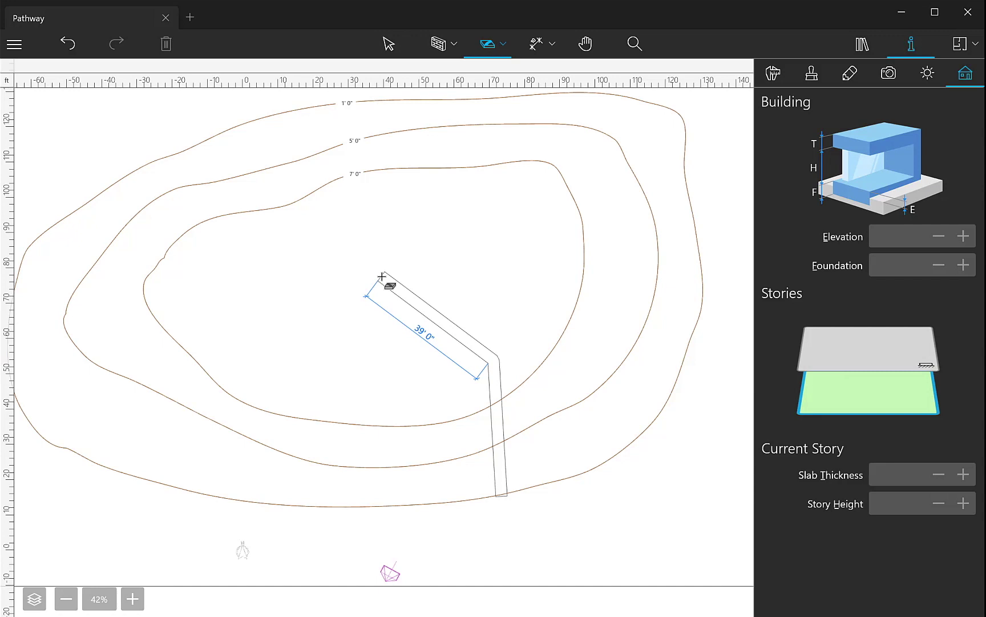
pyautogui.click(381, 276)
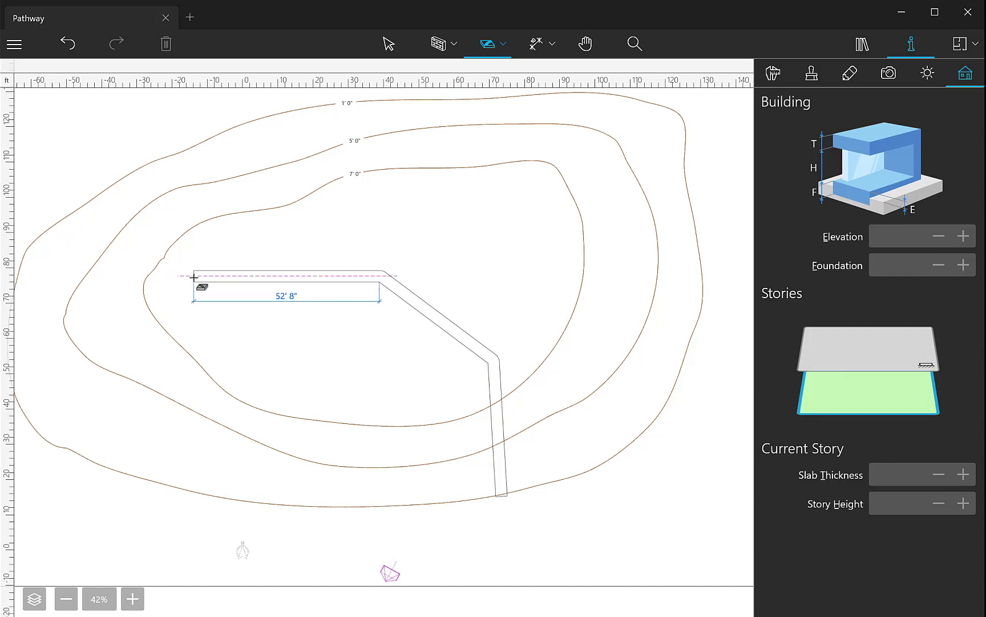
pyautogui.doubleClick(194, 277)
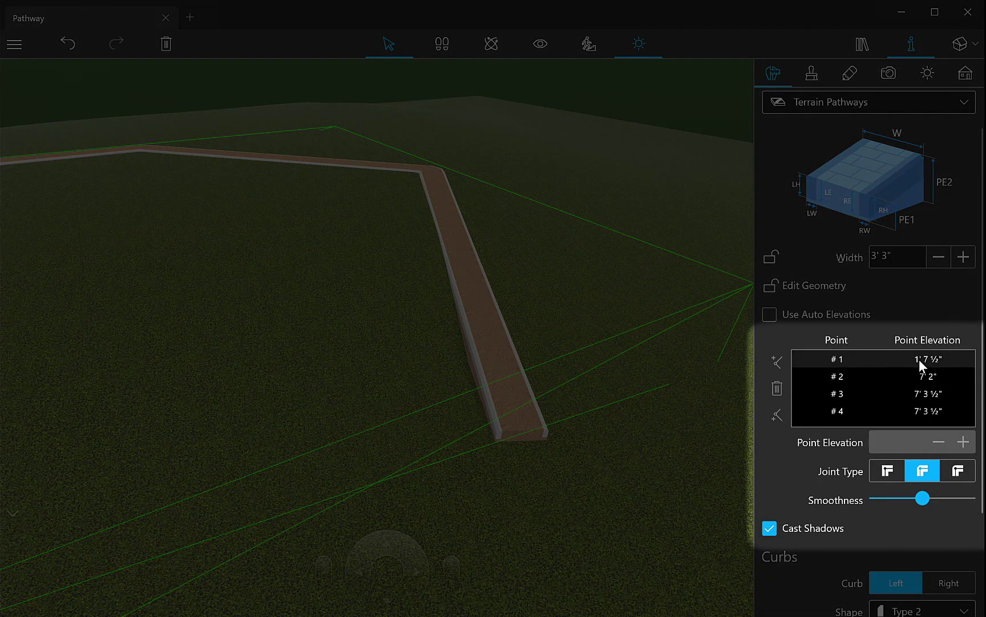
# Step: Lower pathway point #1 to 1' 4½" and point #2 to 7' ½" in the Terrain Pathways point table
pyautogui.click(920, 360)
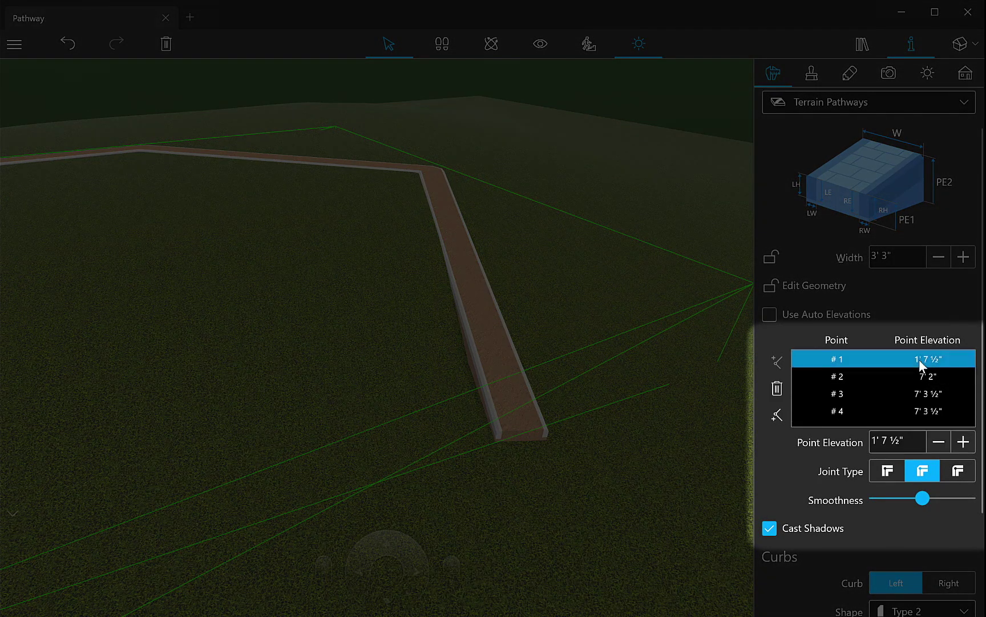
pyautogui.click(945, 443)
pyautogui.click(945, 443)
pyautogui.click(945, 443)
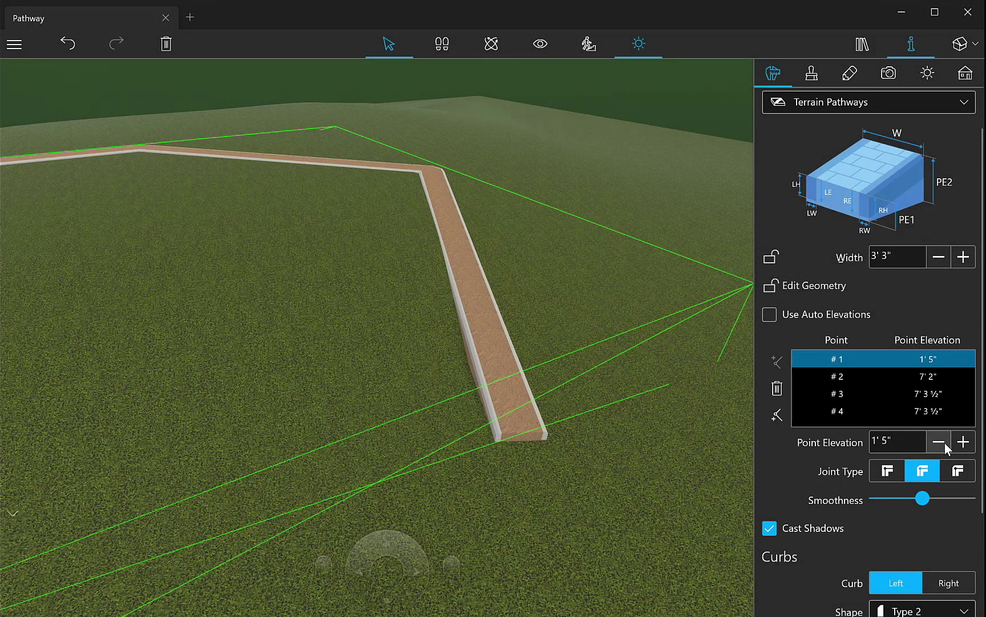
pyautogui.click(944, 444)
pyautogui.click(938, 376)
pyautogui.click(942, 442)
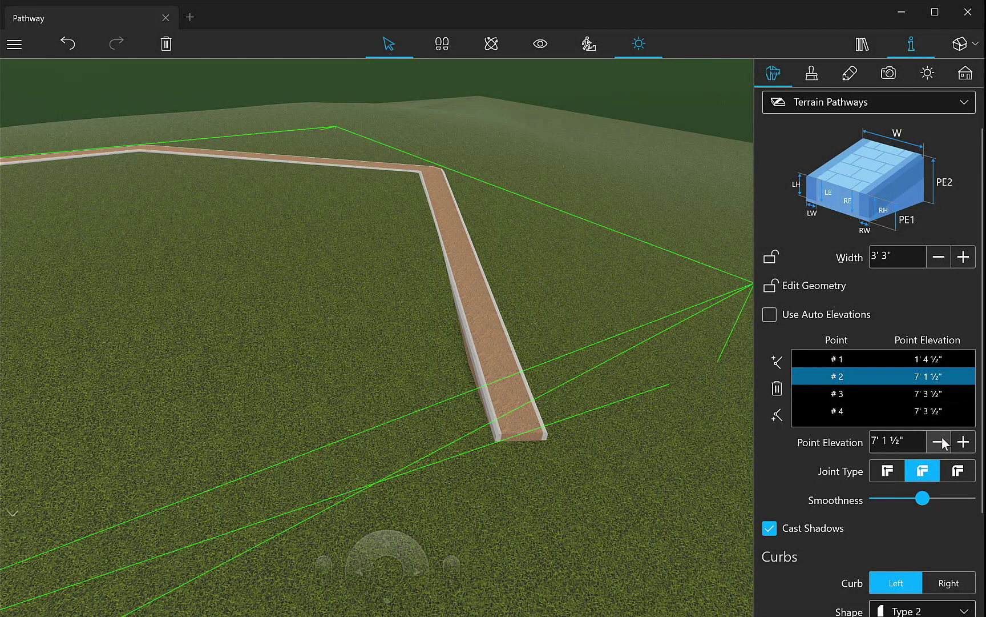
pyautogui.click(930, 396)
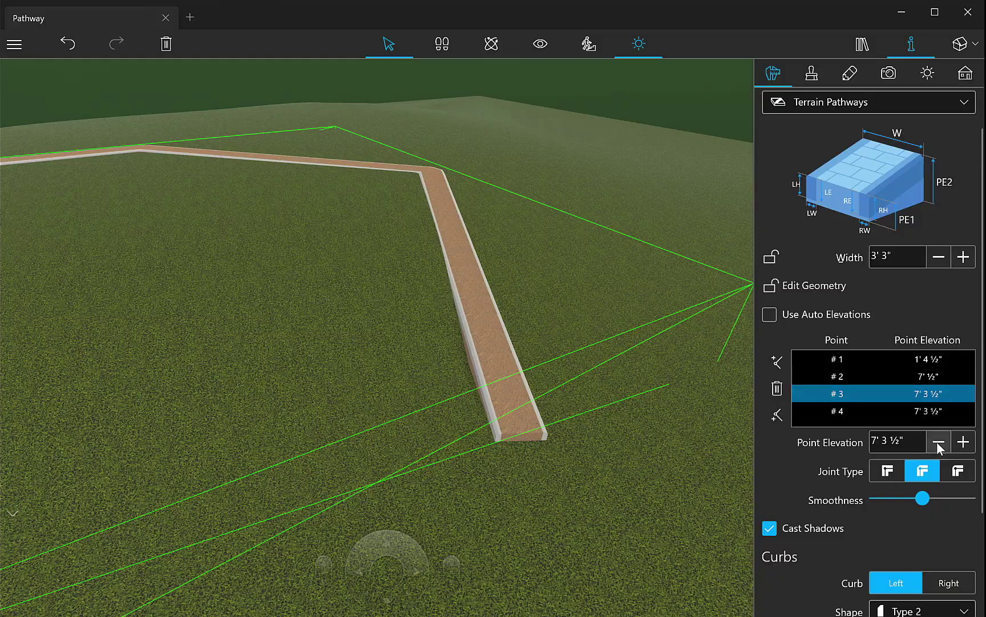